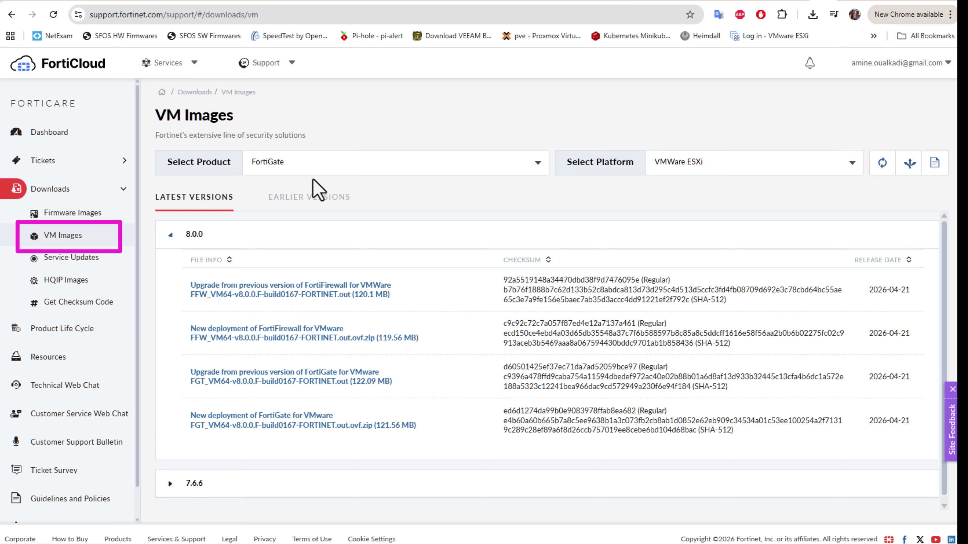
pyautogui.click(539, 166)
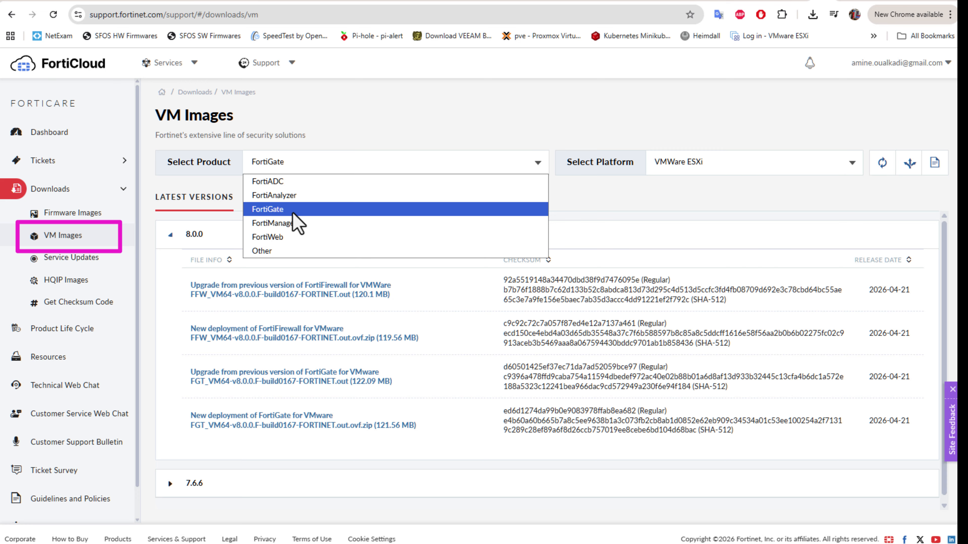
pyautogui.click(304, 210)
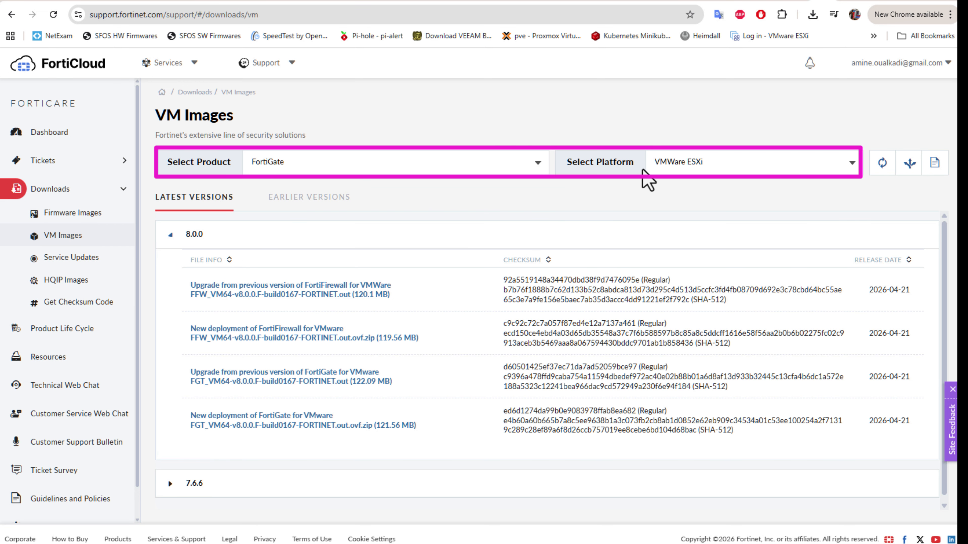
pyautogui.click(856, 168)
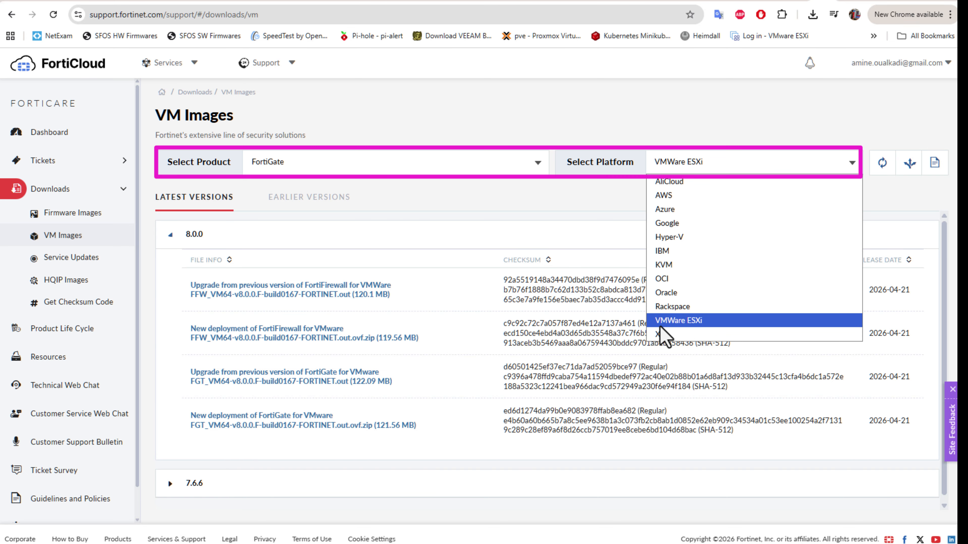
pyautogui.click(729, 323)
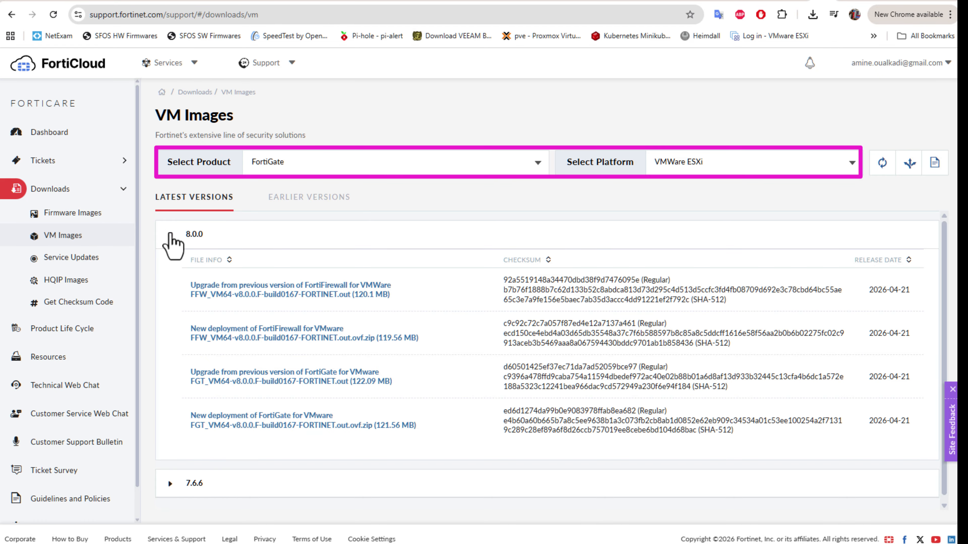
# Step: Collapse and re-expand the 8.0.0 release to show its 'New deployment of FortiGate for VMware' .ovf.zip
pyautogui.click(170, 235)
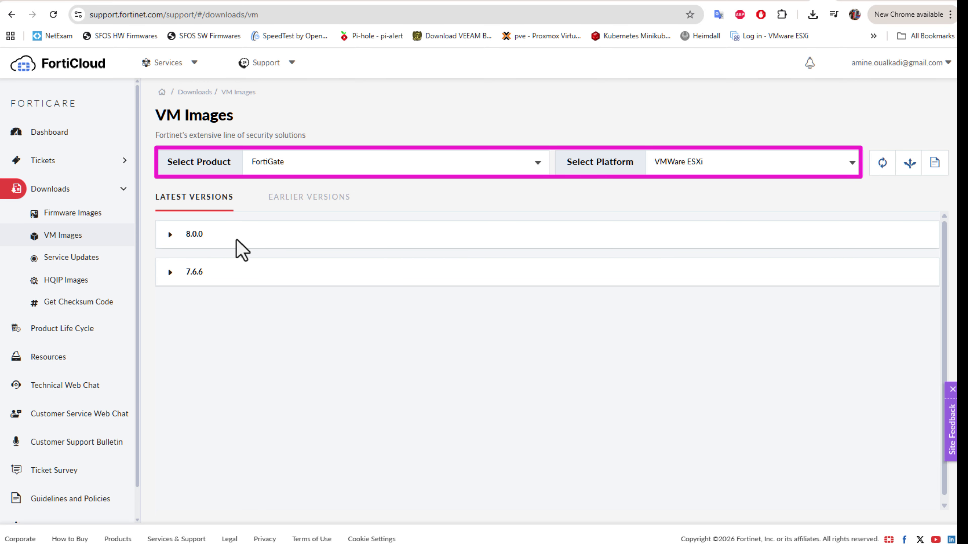
pyautogui.click(174, 244)
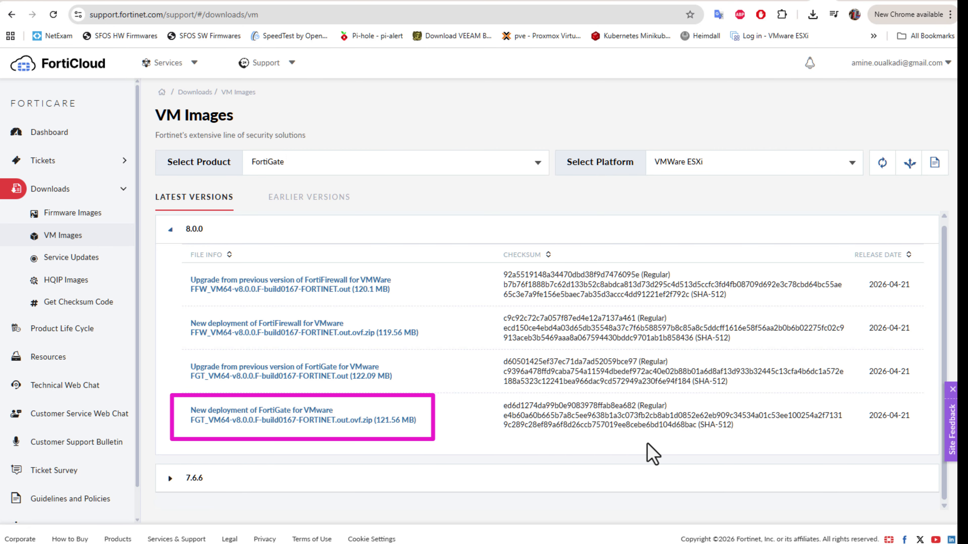
pyautogui.moveTo(686, 543)
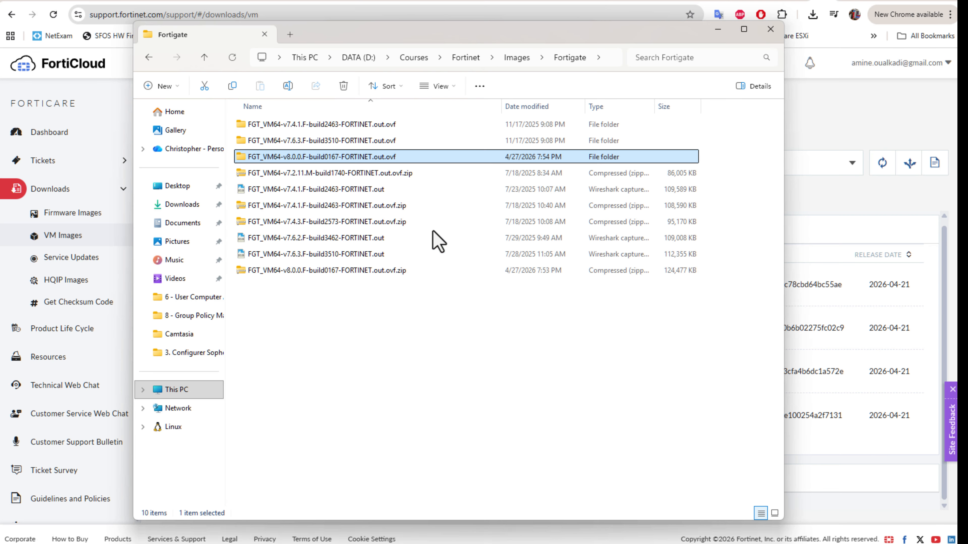
# Step: Select the build 0167 .ovf.zip and open the extracted FGT_VM64-v8.0.0.F-build0167-FORTINET.out.ovf folder
pyautogui.click(375, 274)
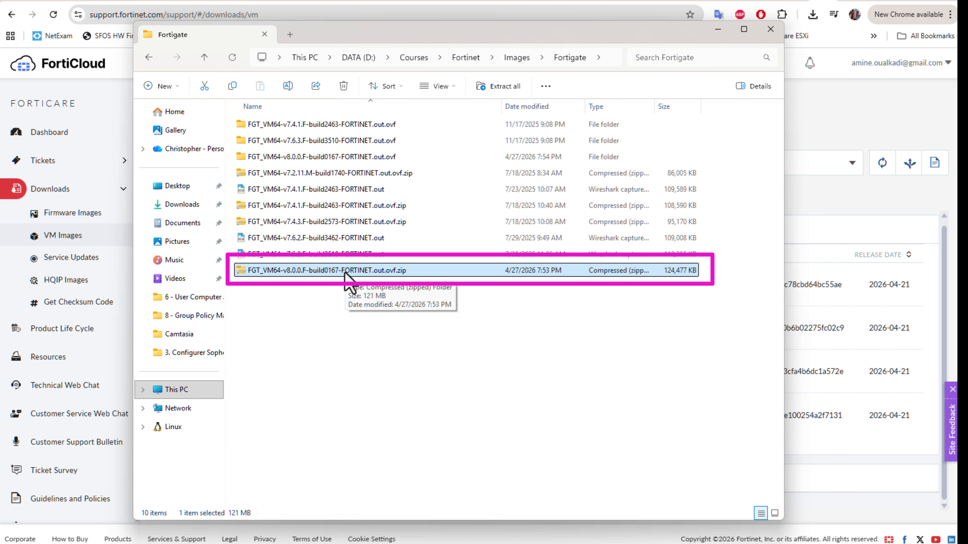
pyautogui.doubleClick(325, 159)
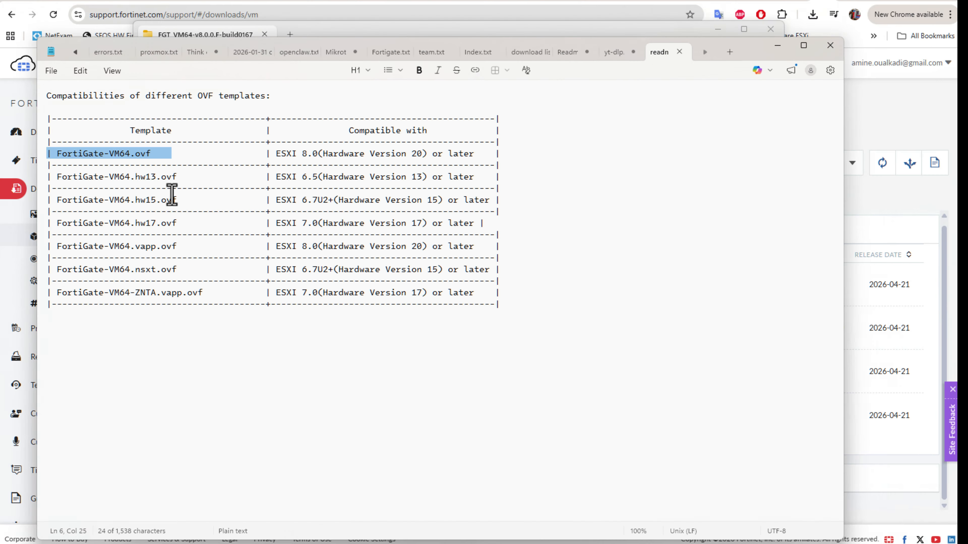
# Step: Highlight the FortiGate-VM64.ovf and FortiGate-VM64.hw17.ovf entries in the readme, then minimize Notepad
pyautogui.click(165, 225)
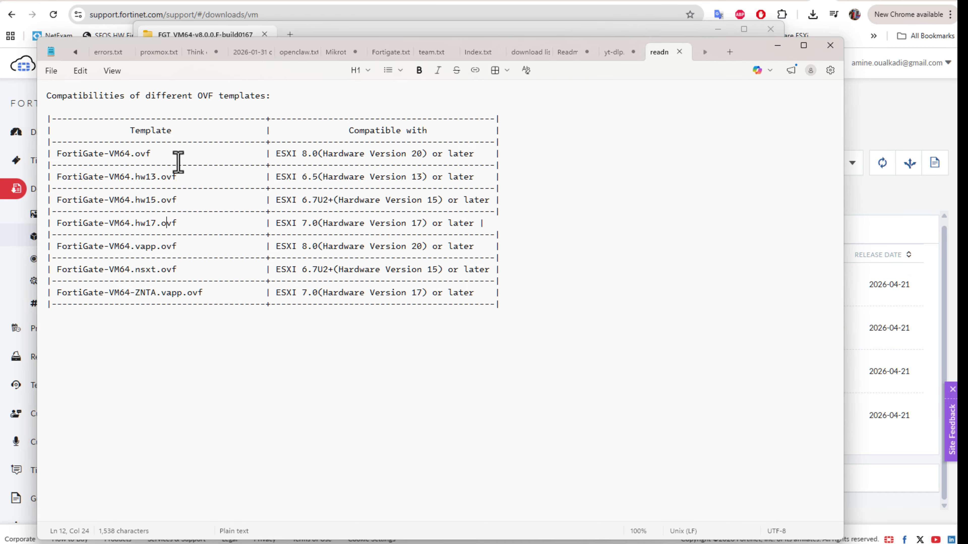
pyautogui.moveTo(170, 156); pyautogui.dragTo(52, 156)
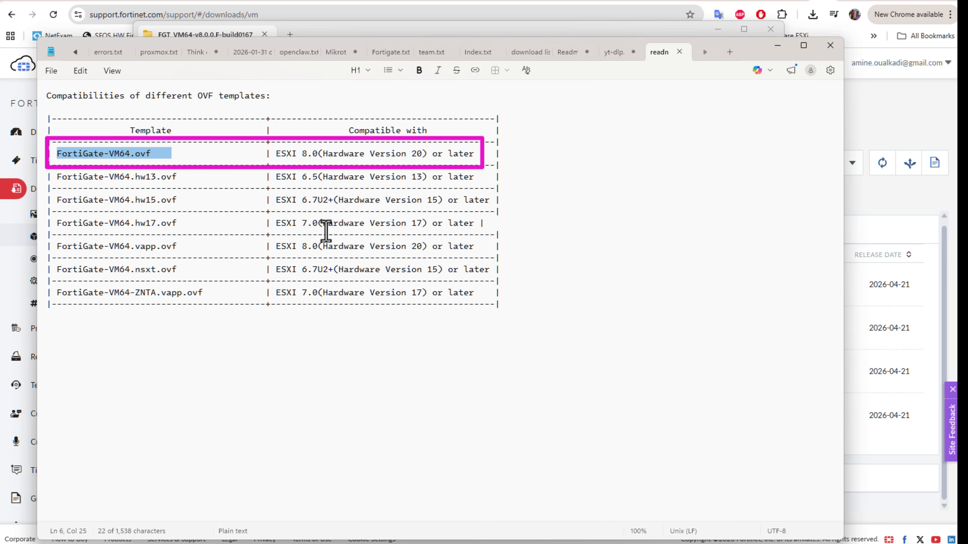
pyautogui.click(200, 224)
pyautogui.moveTo(201, 225); pyautogui.dragTo(52, 226)
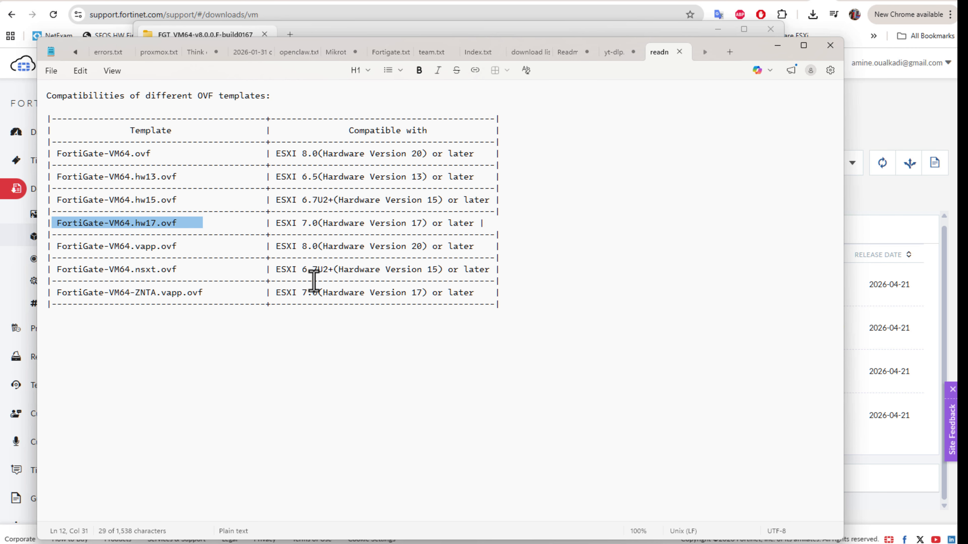
pyautogui.click(781, 48)
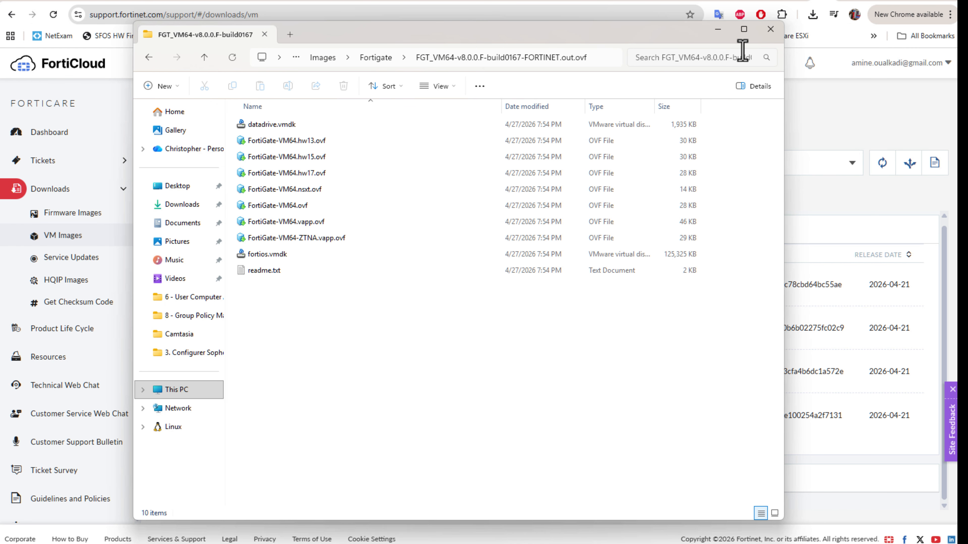
# Step: Minimize the File Explorer window showing the extracted OVF folder
pyautogui.click(718, 29)
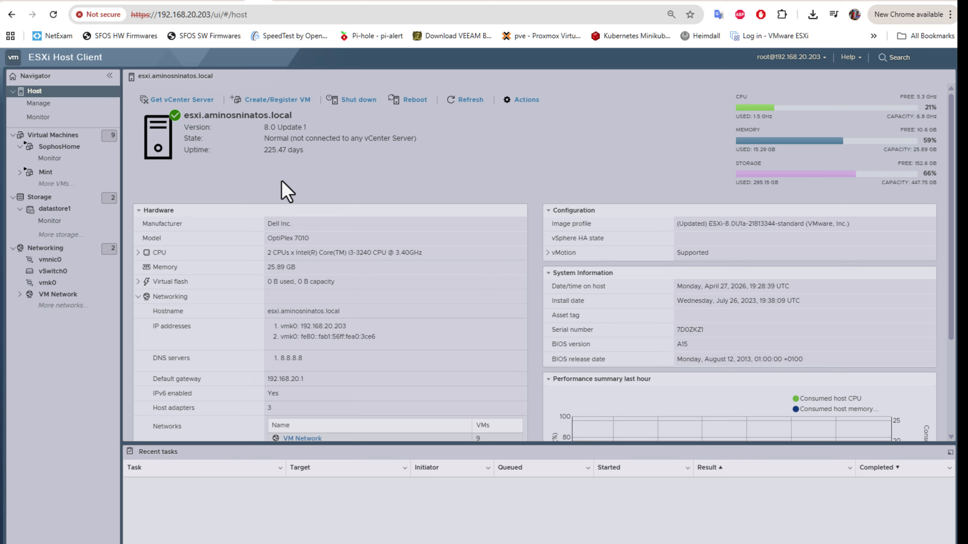
# Step: Create a new VM using 'Deploy a virtual machine from an OVF or OVA file' and continue
pyautogui.click(47, 138)
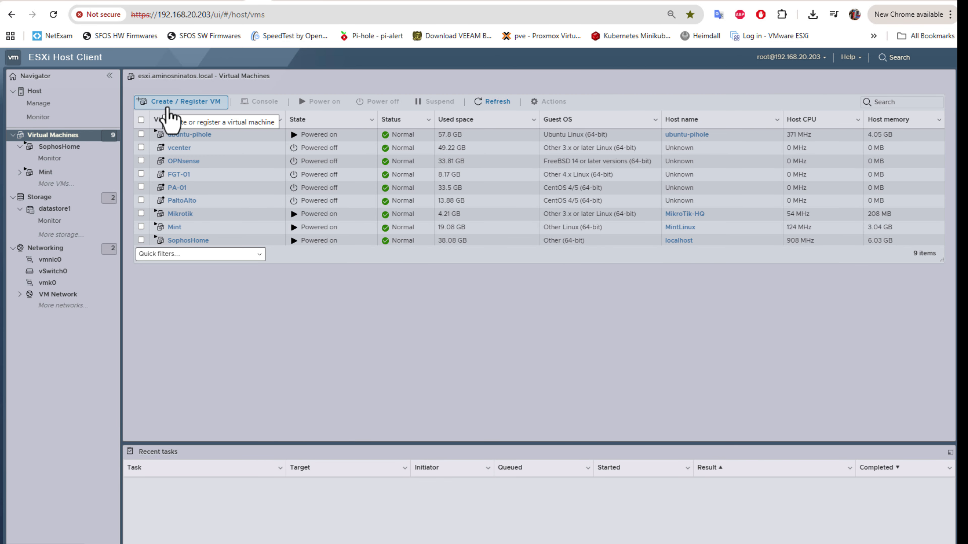
pyautogui.click(191, 106)
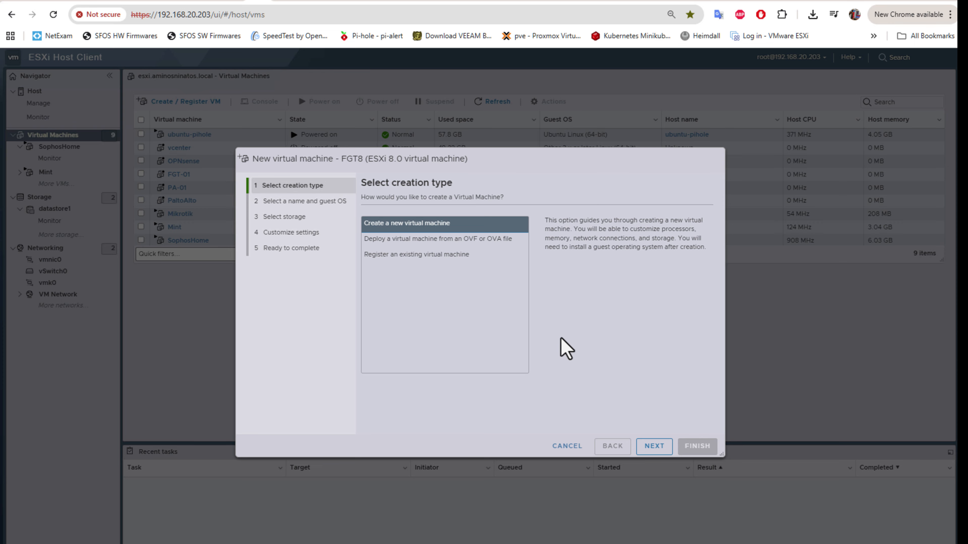
pyautogui.click(449, 244)
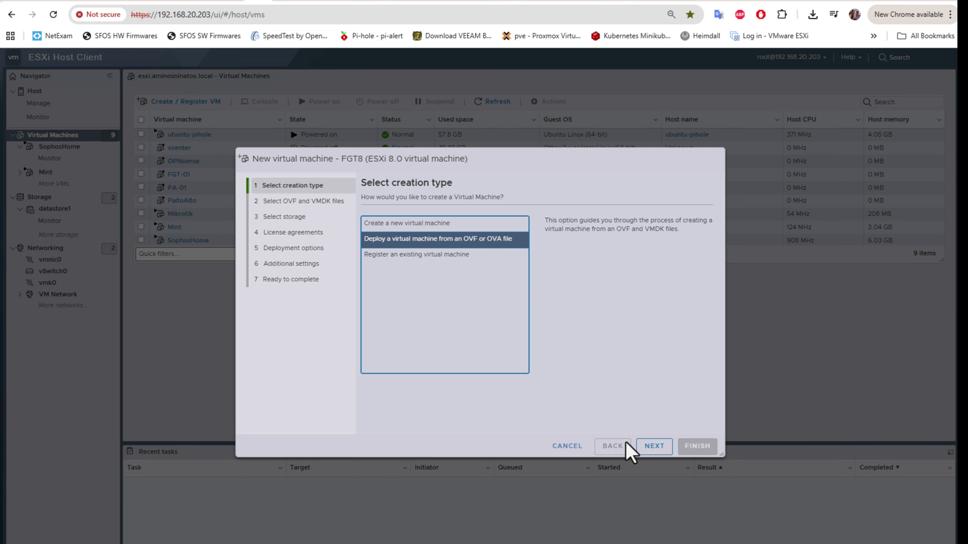
pyautogui.click(653, 446)
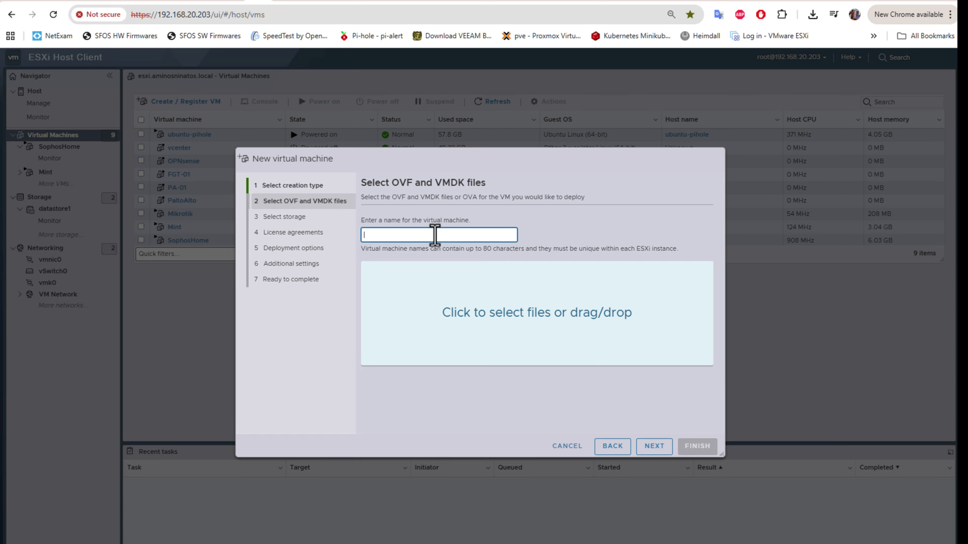
# Step: Name the VM FGT8 and drag datadrive.vmdk from the FGT_VM64 folder into the wizard
pyautogui.write('FGT8')
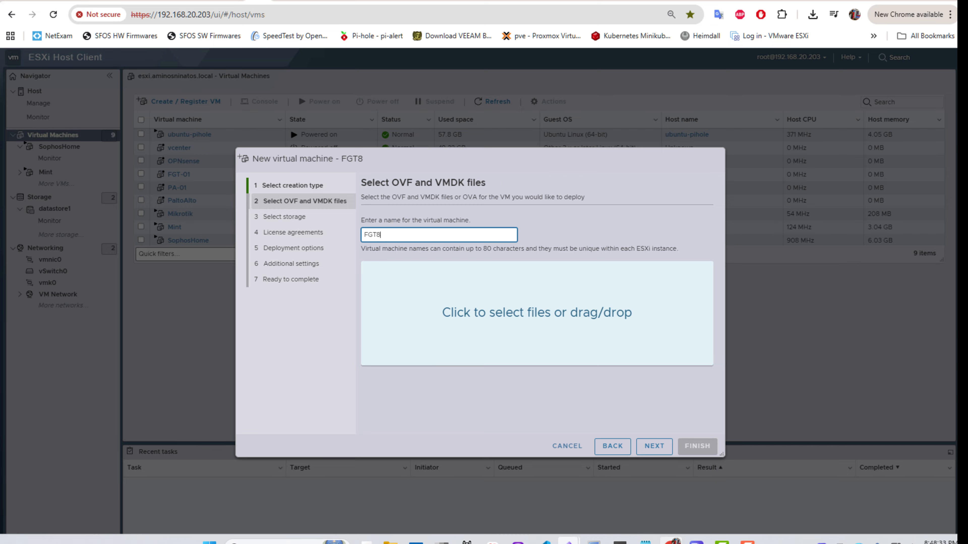
pyautogui.moveTo(389, 541)
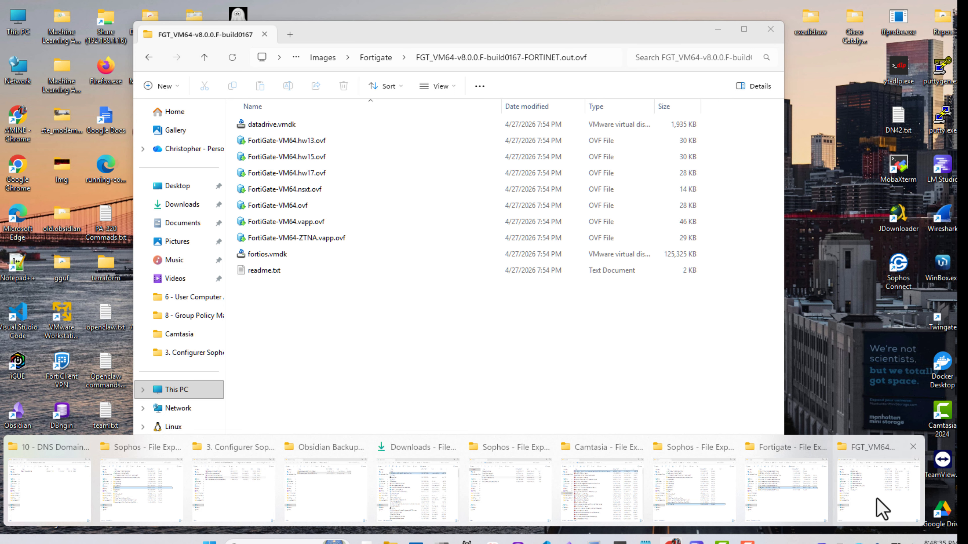
pyautogui.click(879, 504)
pyautogui.moveTo(375, 42); pyautogui.dragTo(742, 65)
pyautogui.moveTo(624, 149); pyautogui.dragTo(407, 309)
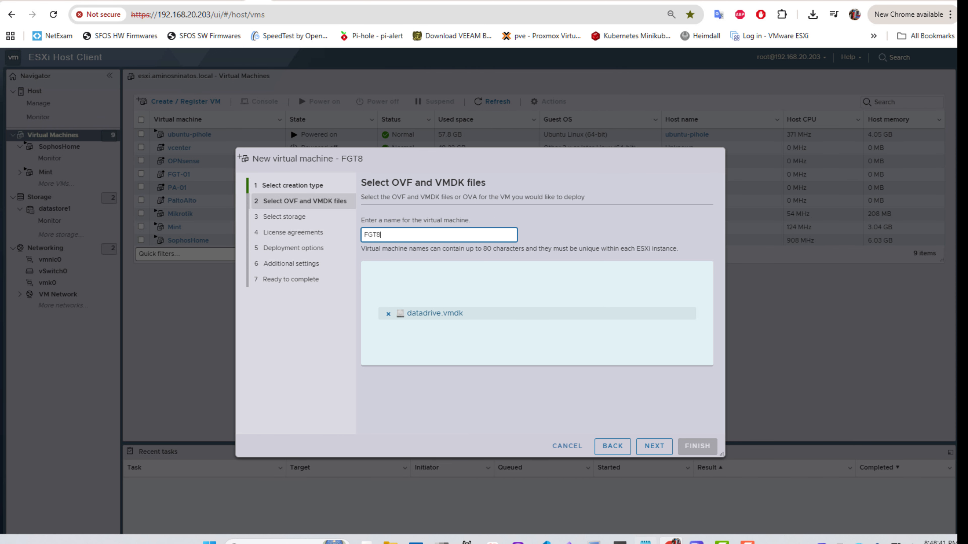
# Step: Drag FortiGate-VM64.ovf and fortios.vmdk from the FGT_VM64 folder into the wizard's file area
pyautogui.click(389, 541)
pyautogui.click(876, 491)
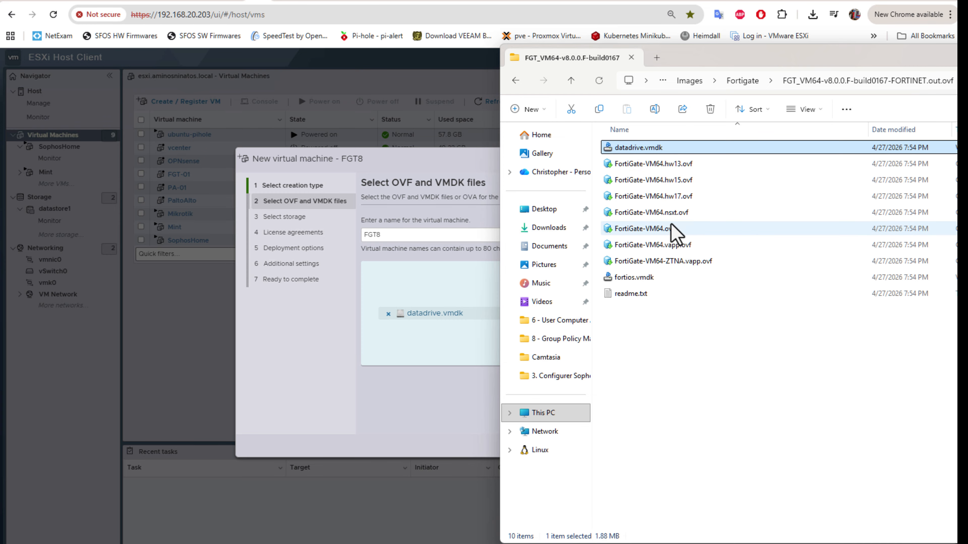
pyautogui.moveTo(655, 229); pyautogui.dragTo(405, 355)
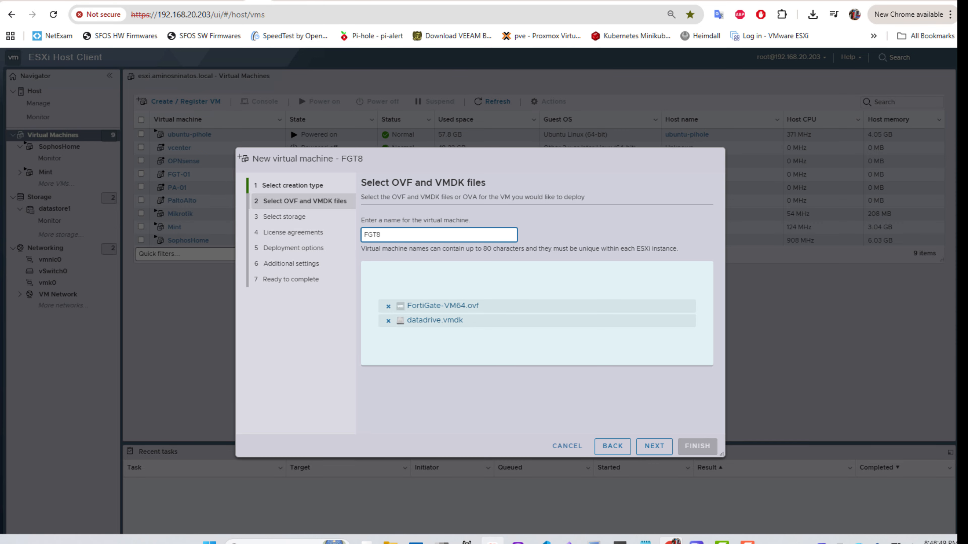
pyautogui.click(390, 542)
pyautogui.click(865, 480)
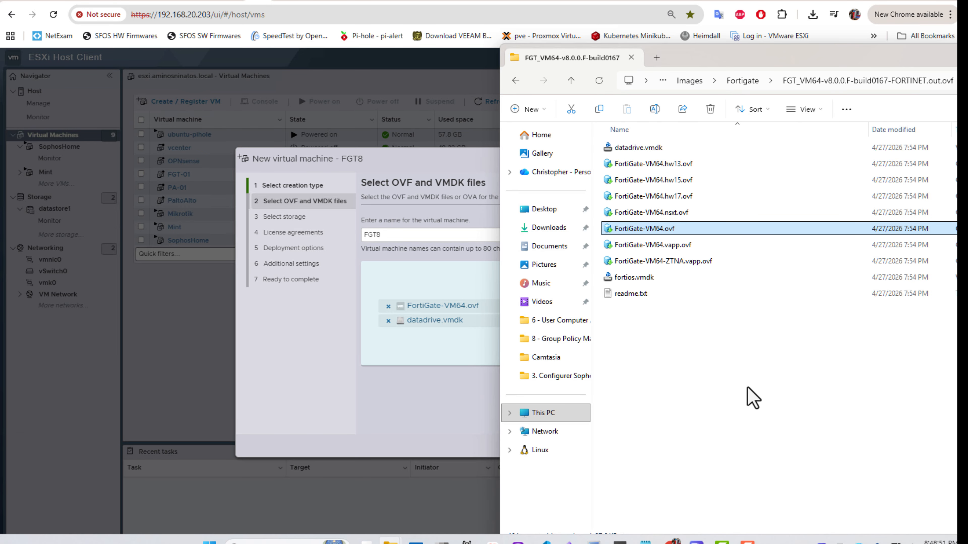
pyautogui.moveTo(628, 278); pyautogui.dragTo(399, 345)
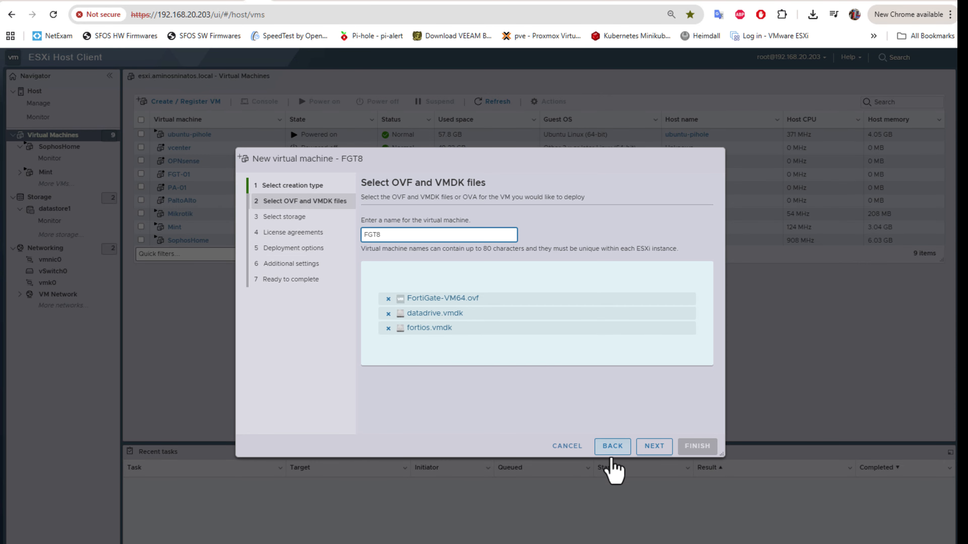
# Step: Proceed through Select storage with datastore1 kept, reaching the License agreements page
pyautogui.click(654, 446)
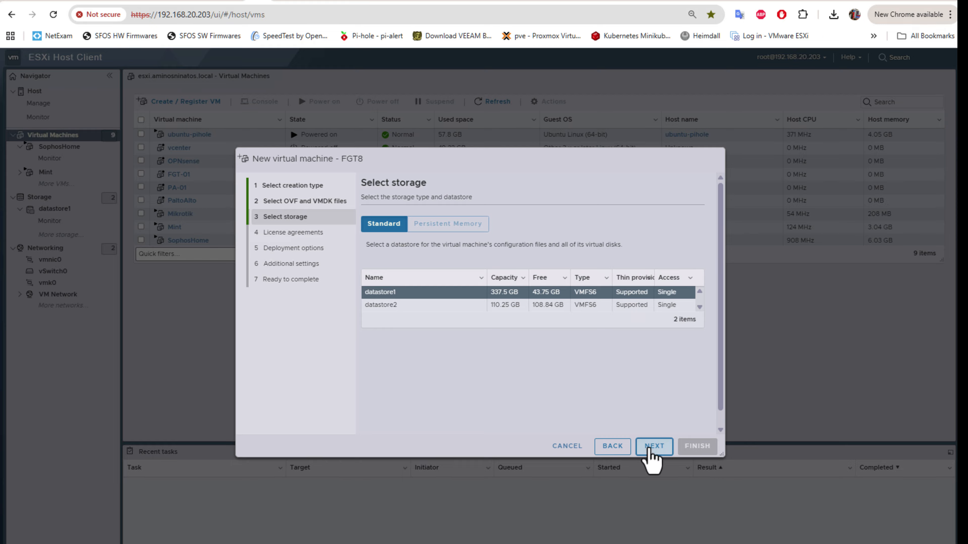
pyautogui.click(652, 450)
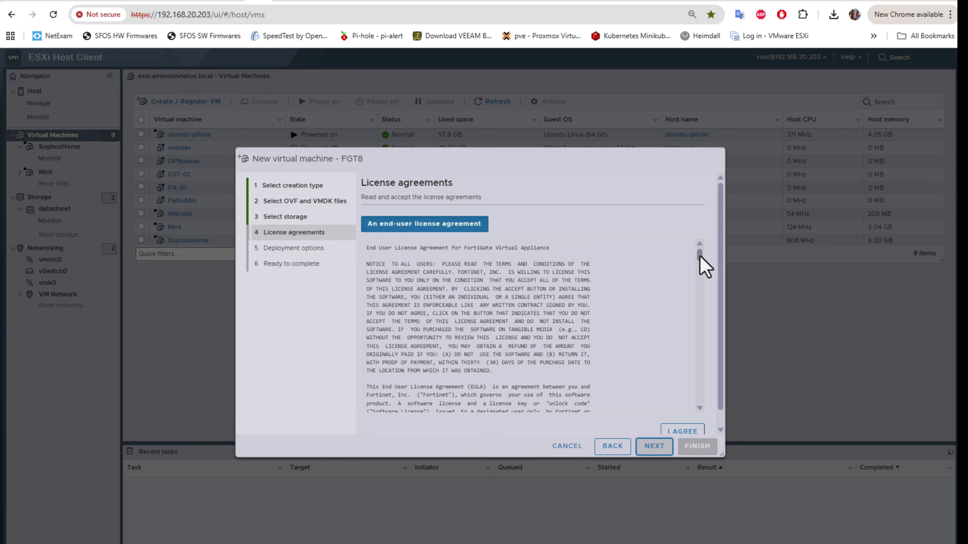
# Step: Scroll through and accept the FortiGate Virtual Appliance end-user license agreement
pyautogui.moveTo(700, 255); pyautogui.dragTo(699, 398)
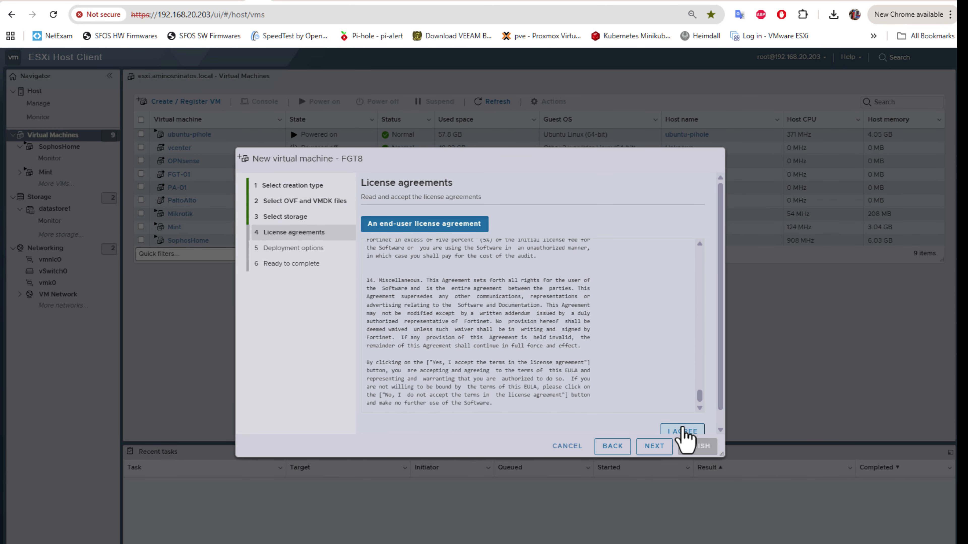
pyautogui.click(682, 432)
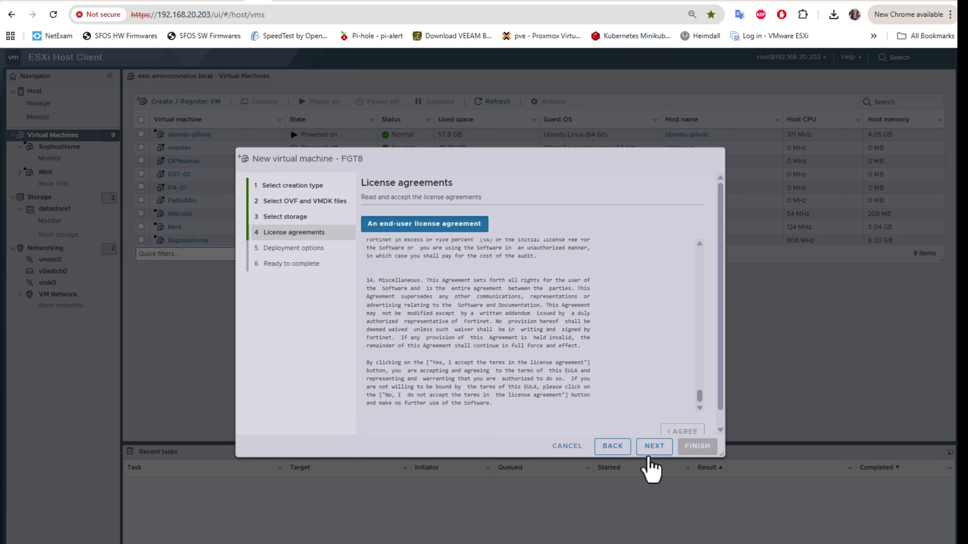
pyautogui.click(651, 450)
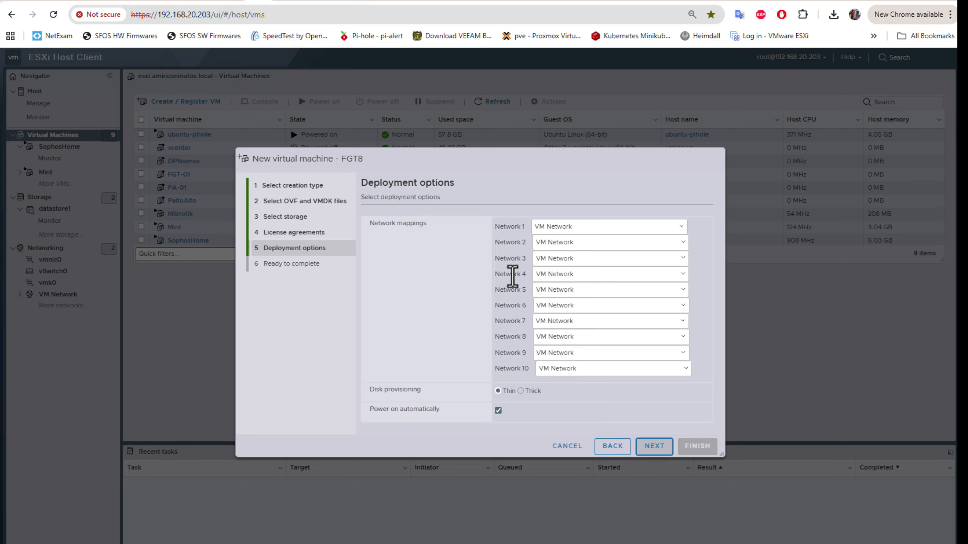
# Step: Map Network 2 to WAN in the deployment options and continue to the review
pyautogui.click(680, 244)
pyautogui.click(565, 271)
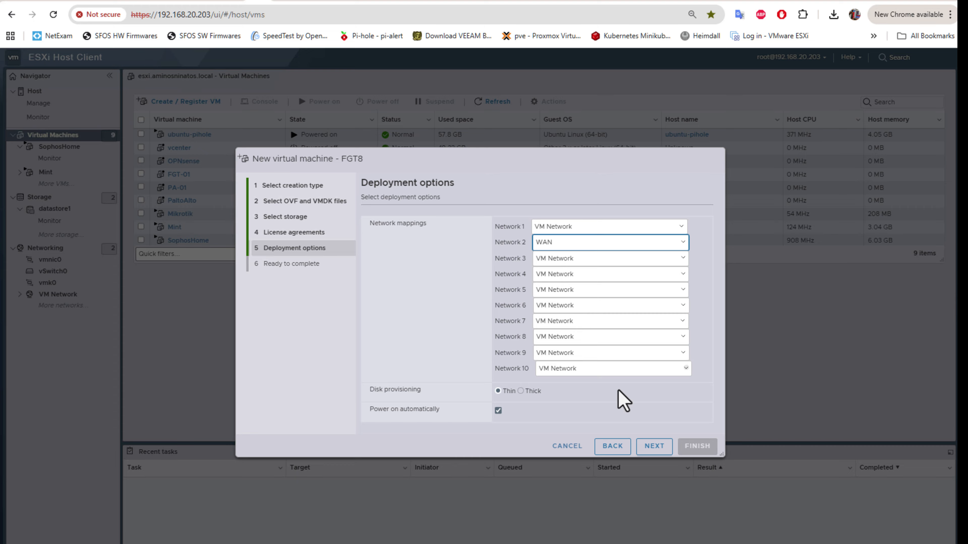
pyautogui.click(649, 450)
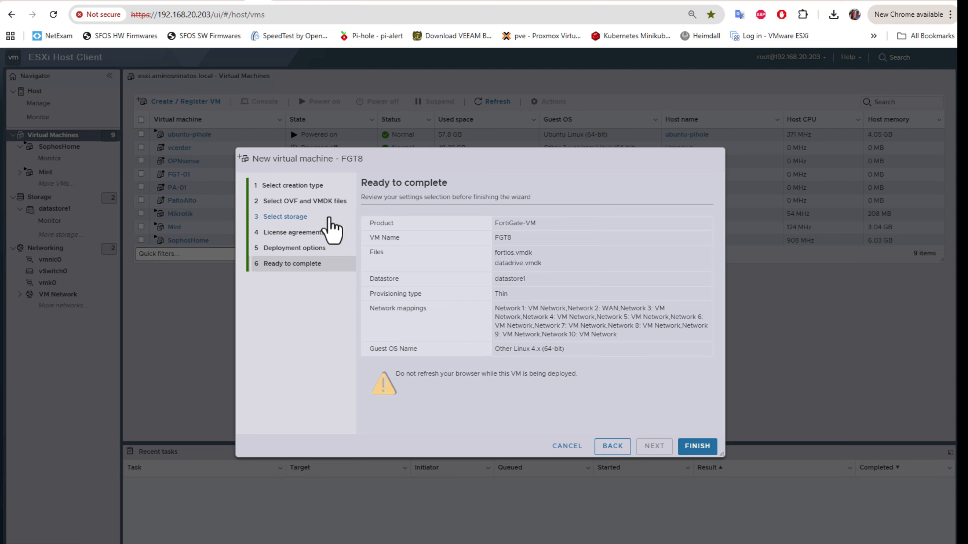
# Step: Confirm the Ready to complete summary with FINISH to deploy FGT8
pyautogui.click(697, 447)
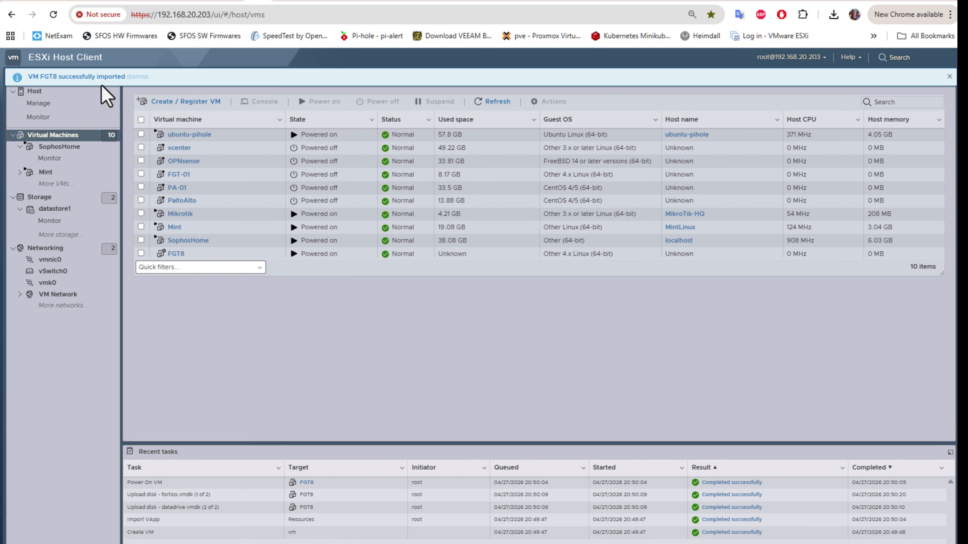
# Step: Select FGT8 in the VM list and open its console to watch it boot
pyautogui.click(176, 253)
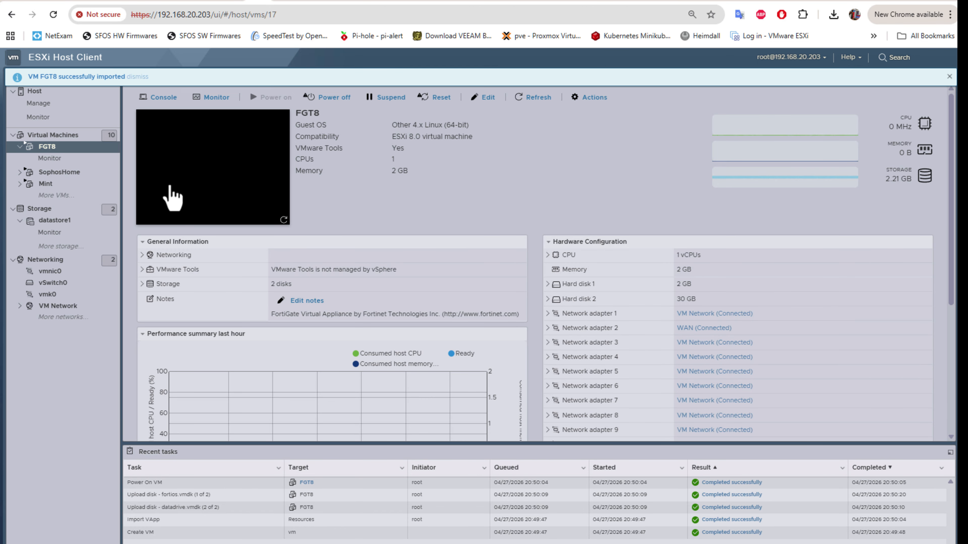
pyautogui.click(201, 171)
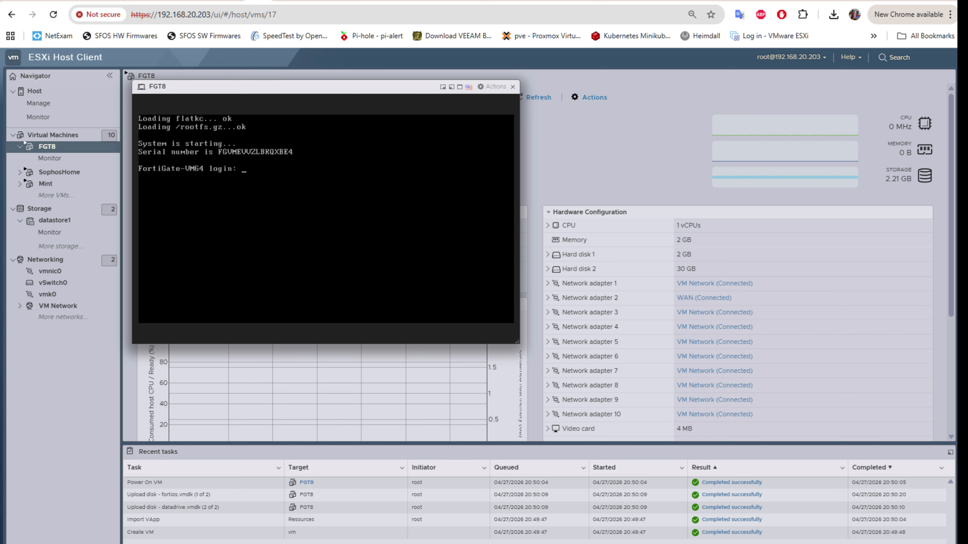
# Step: Log in to the FGT8 console as admin and make a first attempt at a new password
pyautogui.press('Return')
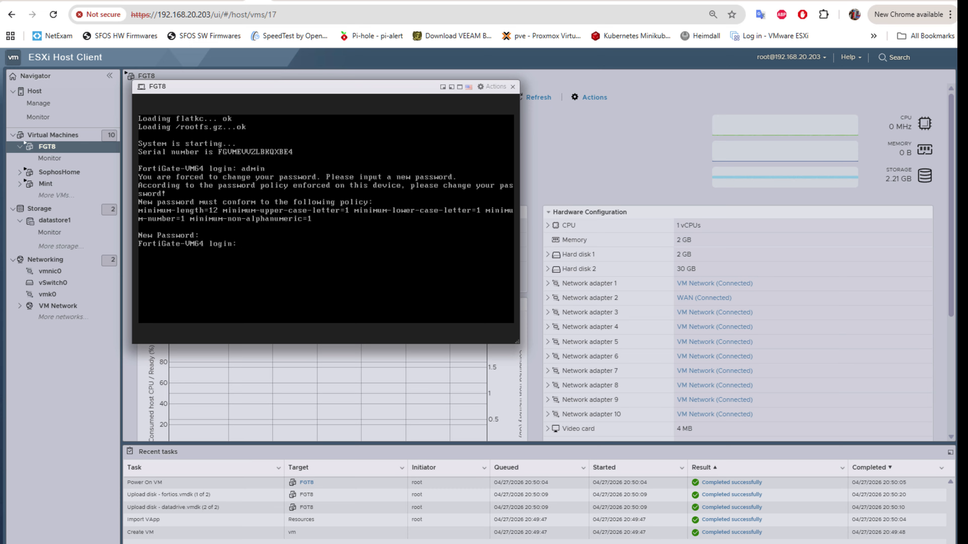
pyautogui.press('Return')
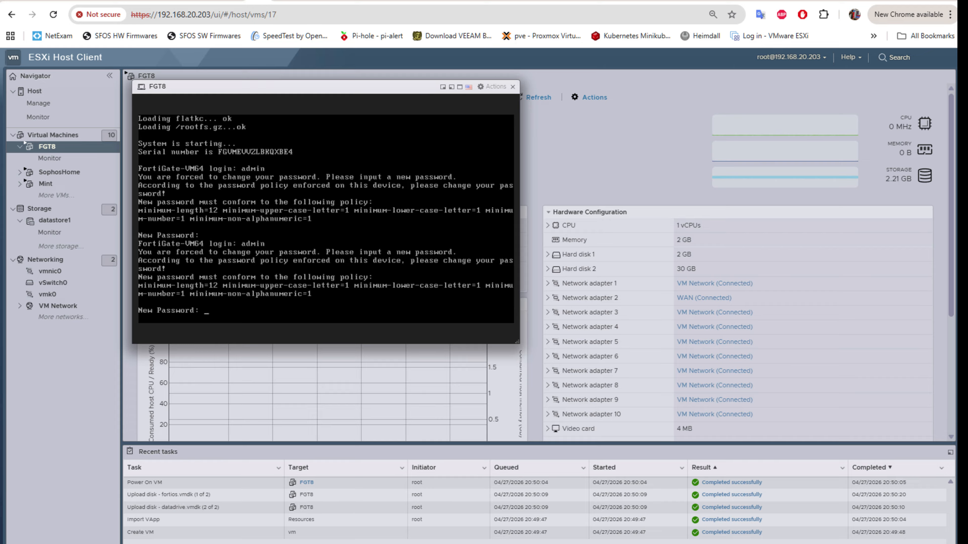
pyautogui.press('Return')
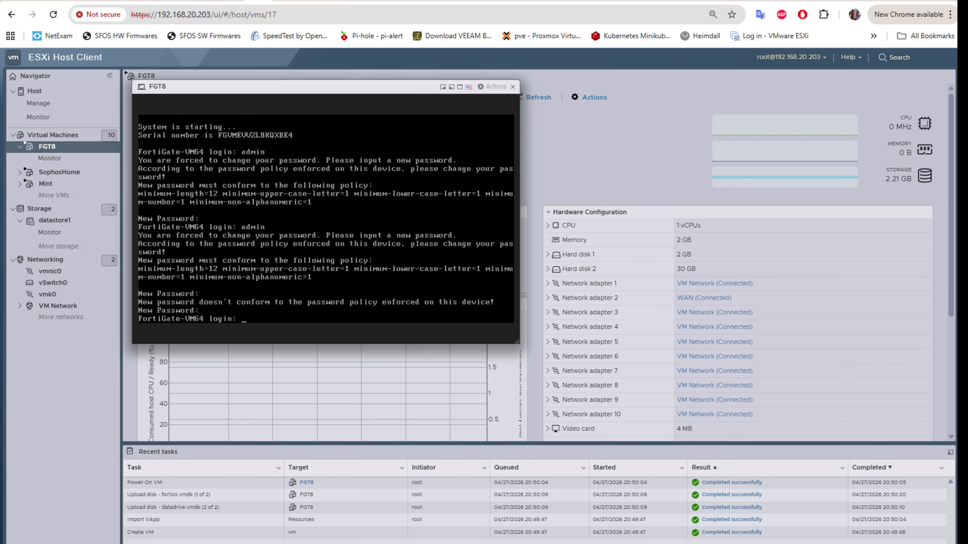
# Step: Log in as admin again and enter and confirm a policy-compliant new password
pyautogui.write('dmin')
pyautogui.press('Return')
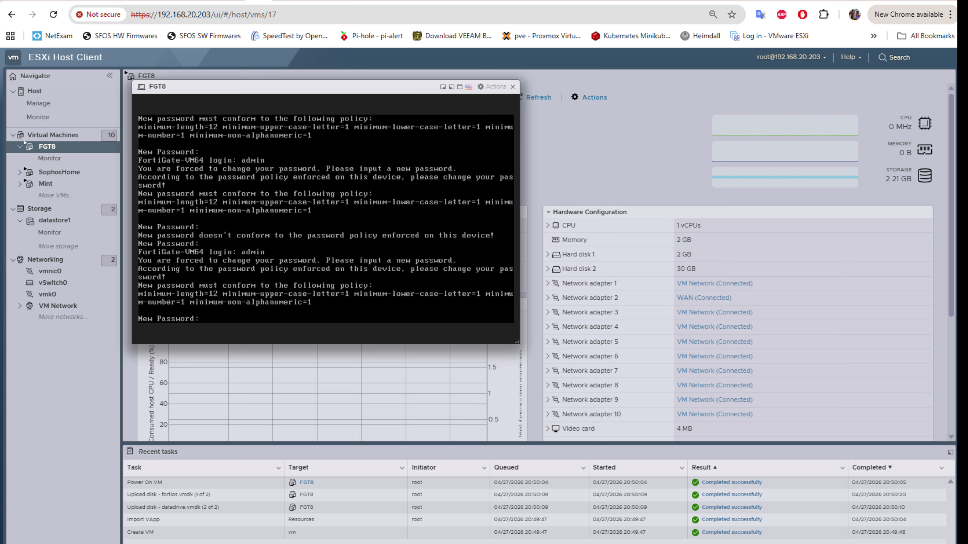
pyautogui.press('Return')
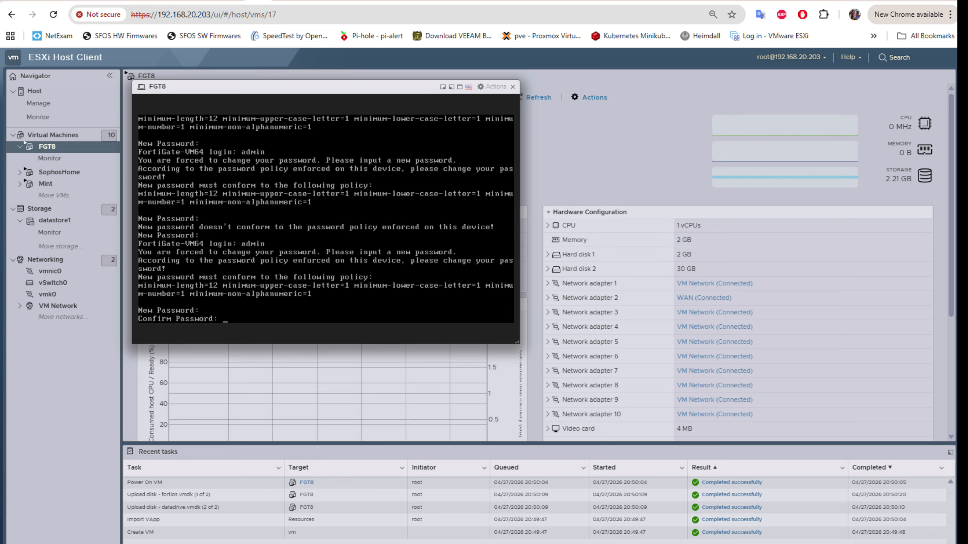
pyautogui.press('Return')
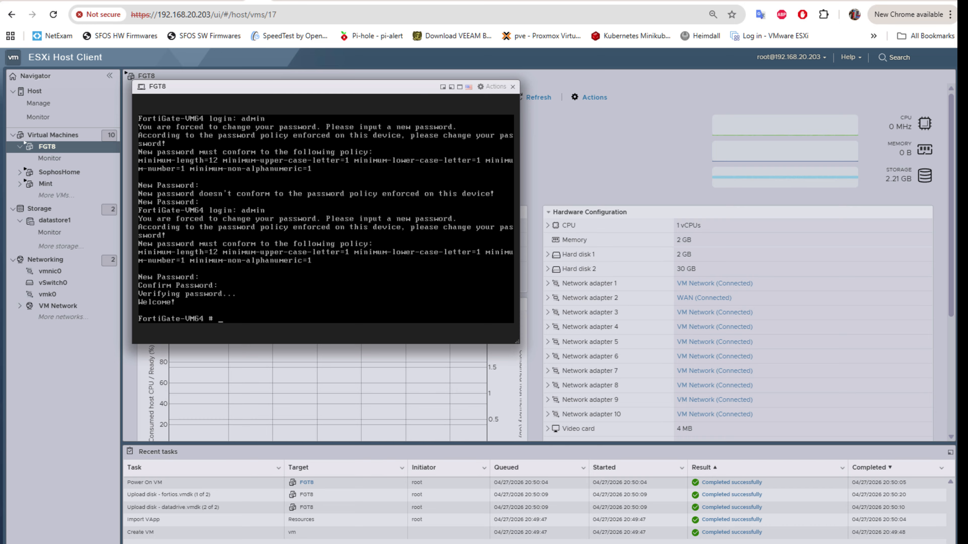
# Step: Run 'get system interface physical' to list port1–port3, revealing port1's address 192.168.20.3
pyautogui.write('get system inet')
pyautogui.press('BackSpace')
pyautogui.press('BackSpace')
pyautogui.press('Tab')
pyautogui.write('p')
pyautogui.press('Tab')
pyautogui.press('Return')
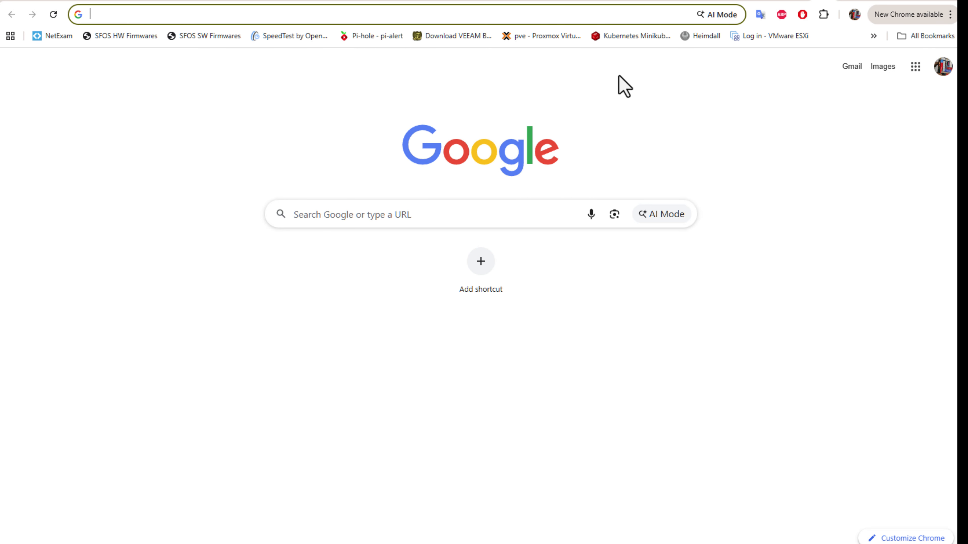
pyautogui.write('https')
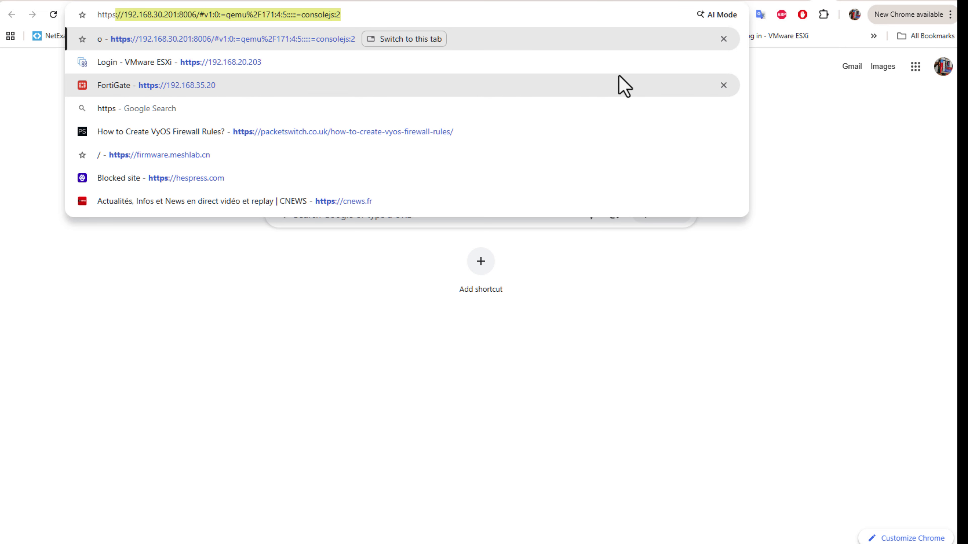
pyautogui.write(':')
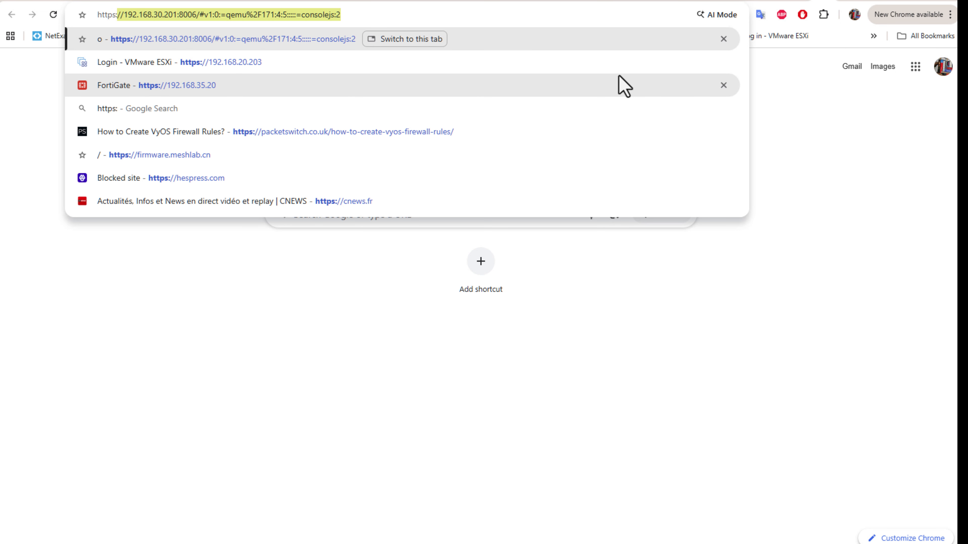
pyautogui.write('//')
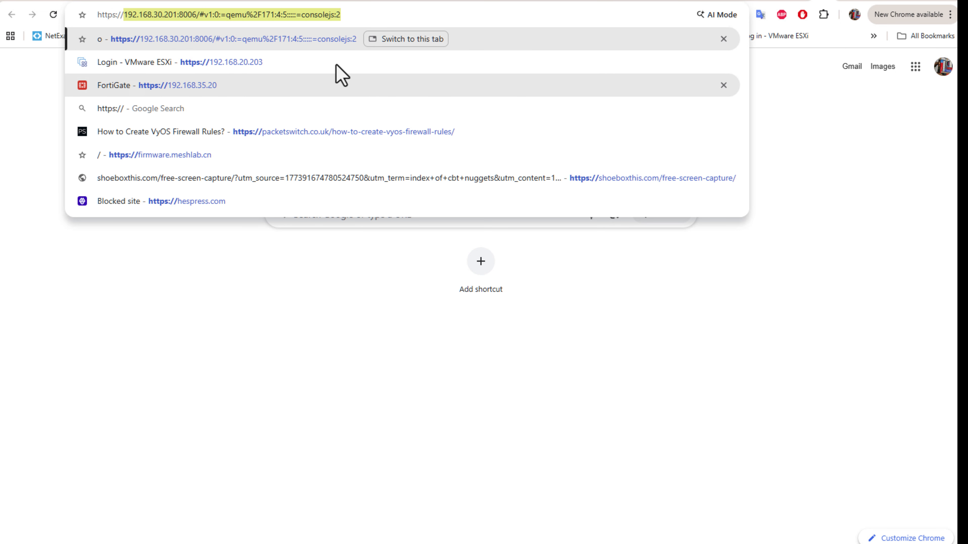
pyautogui.click(162, 15)
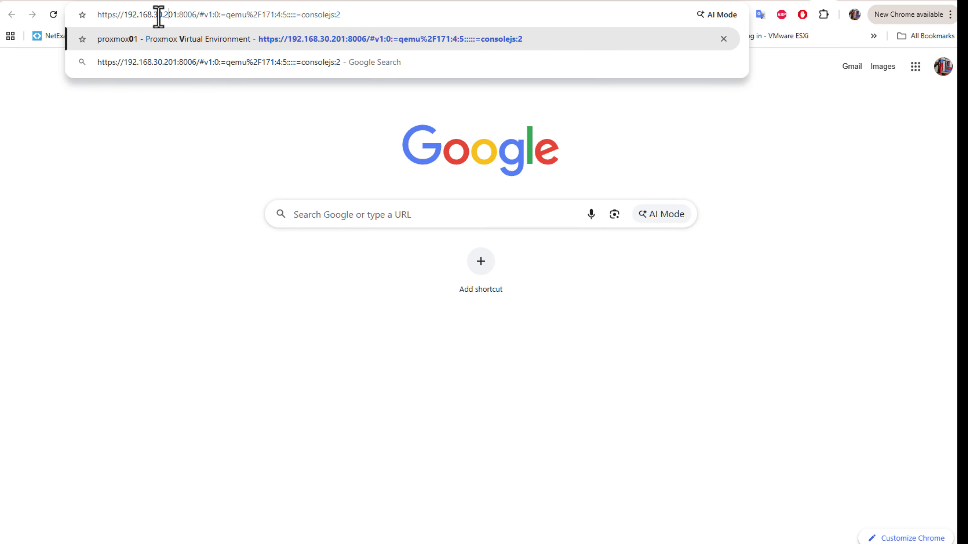
pyautogui.moveTo(154, 14); pyautogui.dragTo(540, 61)
pyautogui.press('BackSpace')
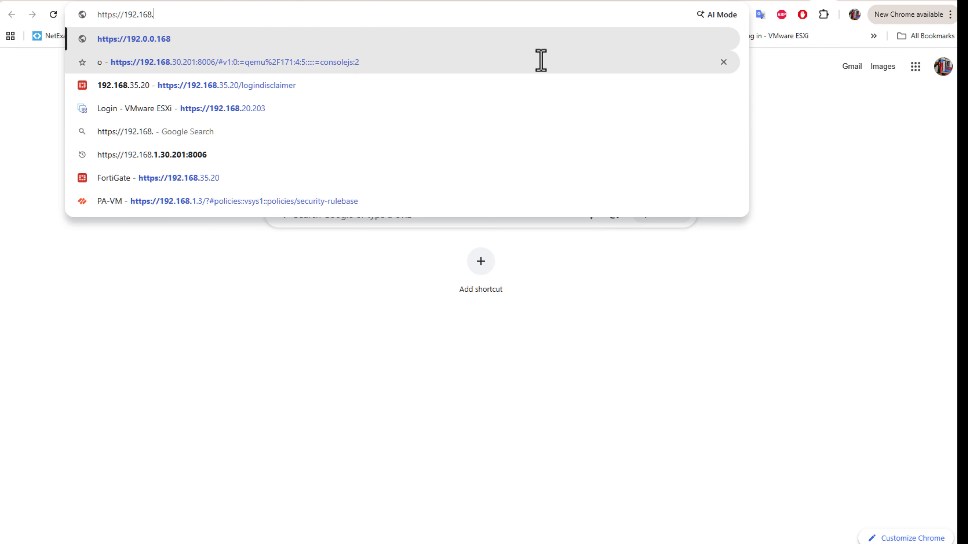
pyautogui.write('20.3')
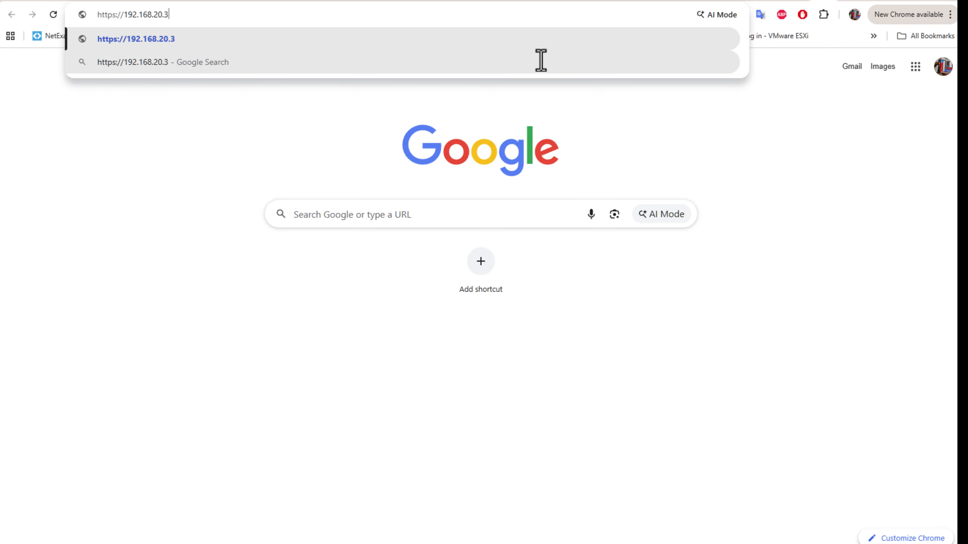
pyautogui.press('Return')
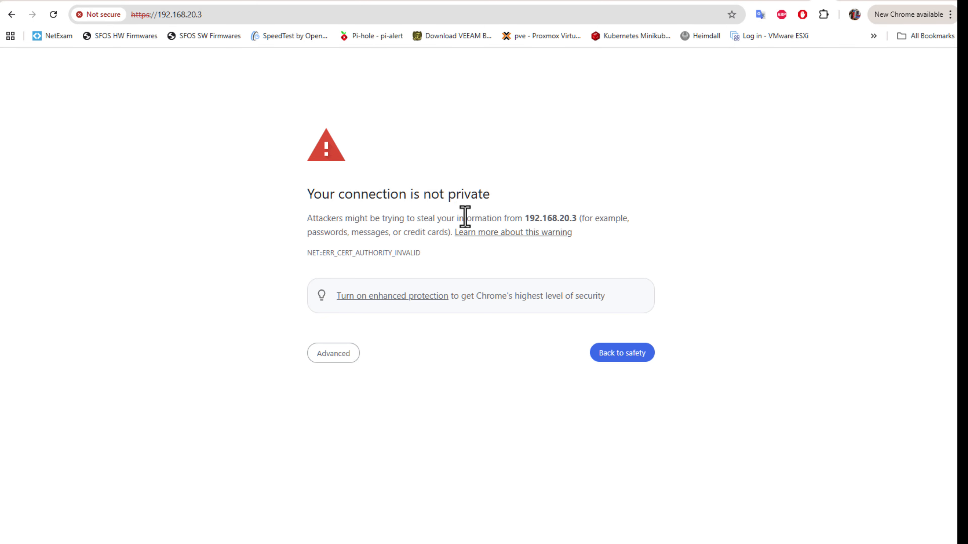
pyautogui.click(332, 362)
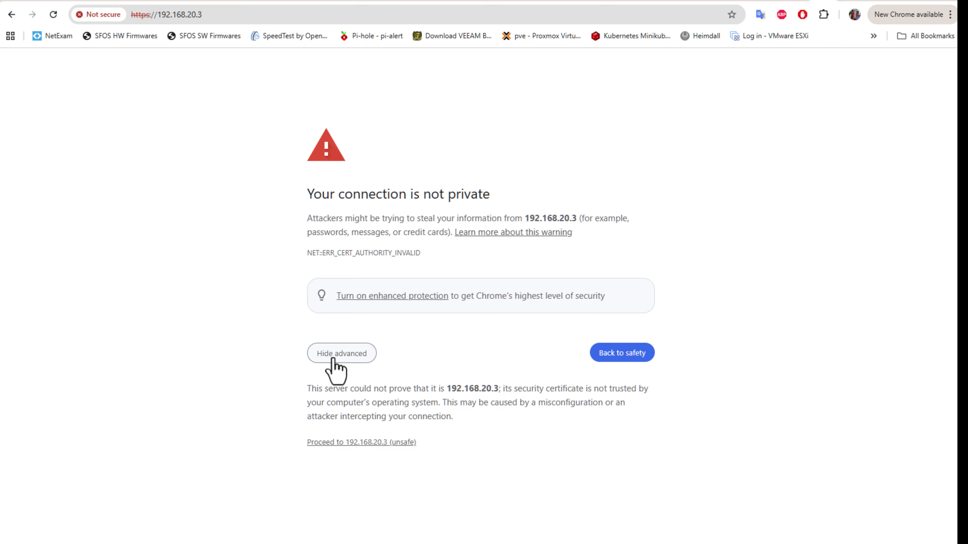
pyautogui.click(361, 443)
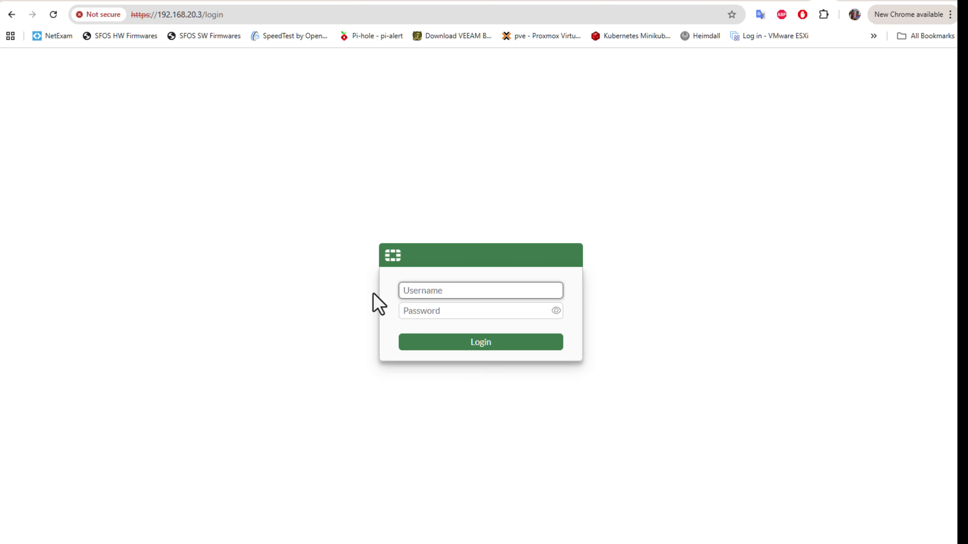
# Step: Enter admin in the FortiGate login page's Username field
pyautogui.click(462, 293)
pyautogui.write('admin')
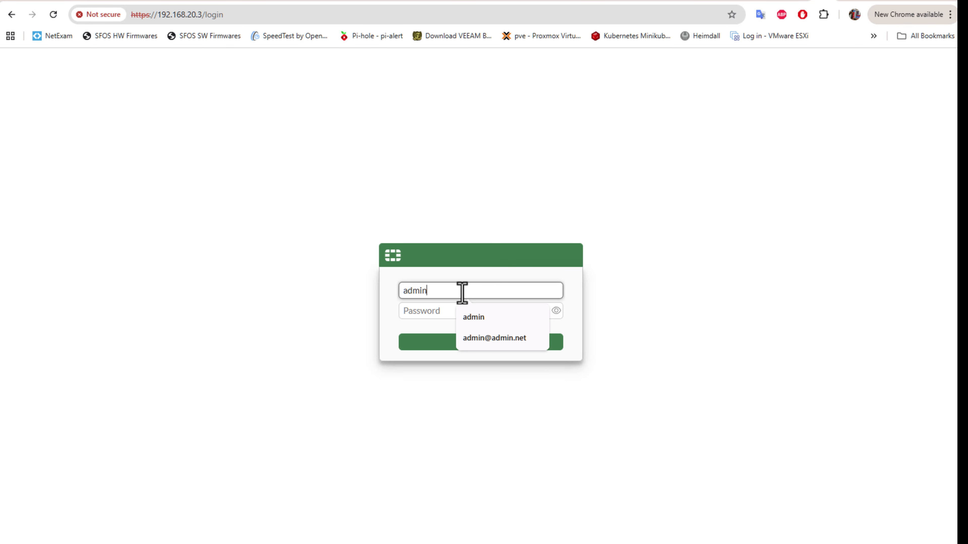
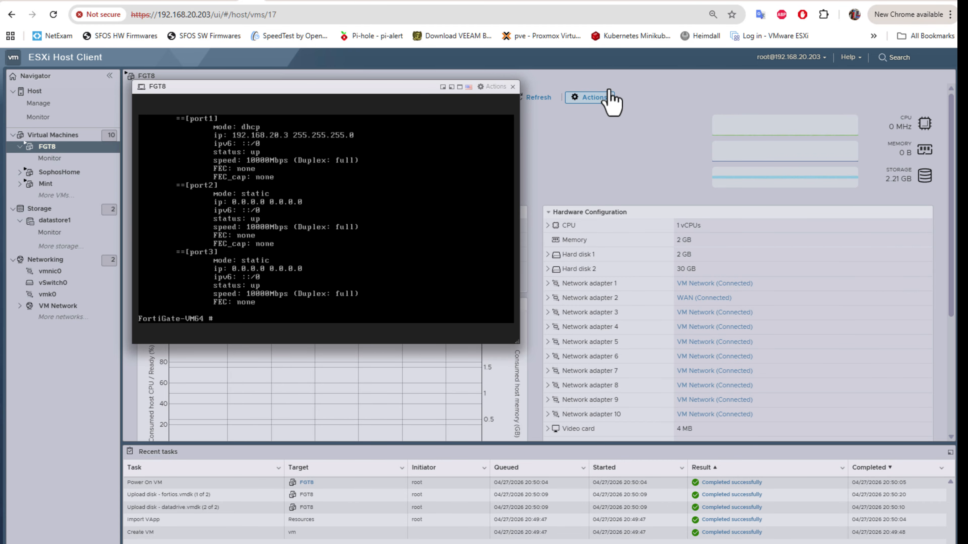
# Step: Submit an evaluation license request using the saved FortiCare email and password
pyautogui.click(831, 3)
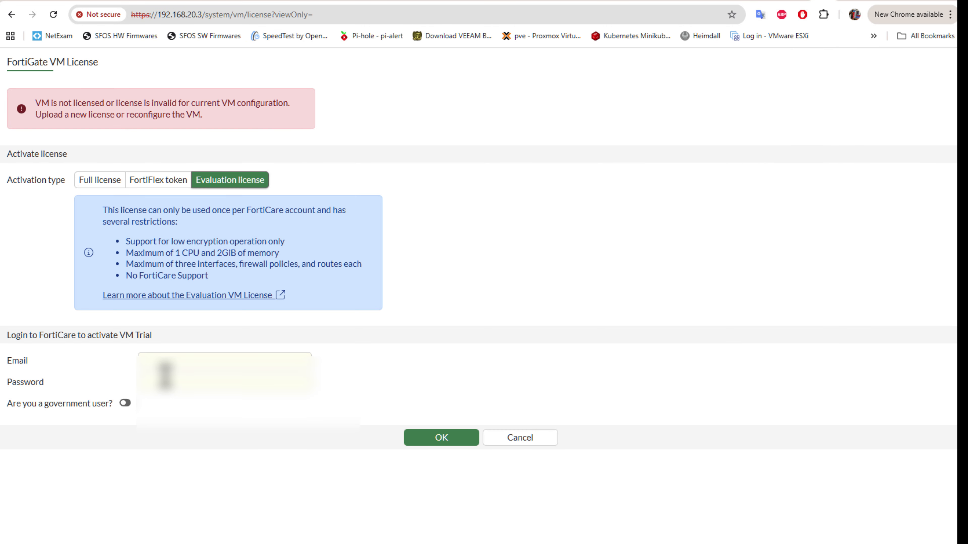
pyautogui.click(174, 360)
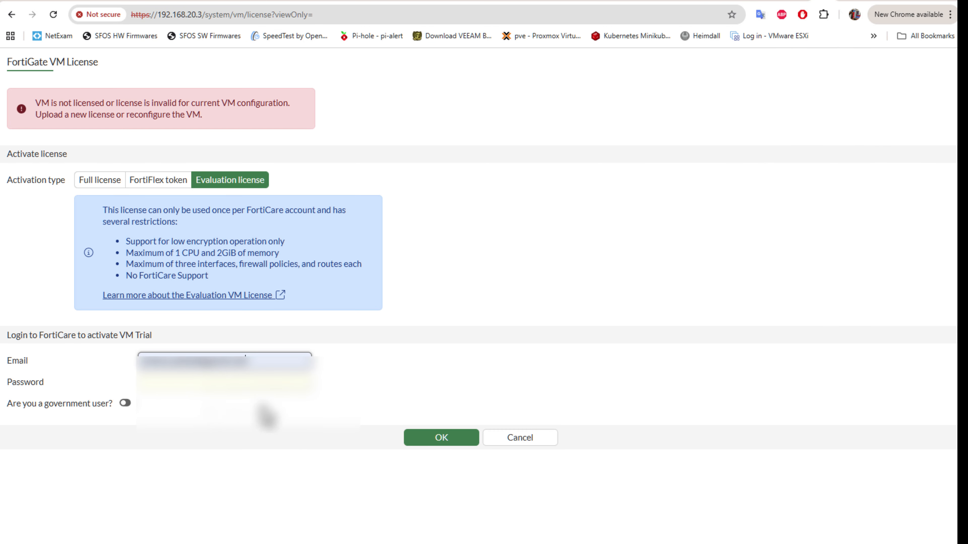
pyautogui.click(179, 385)
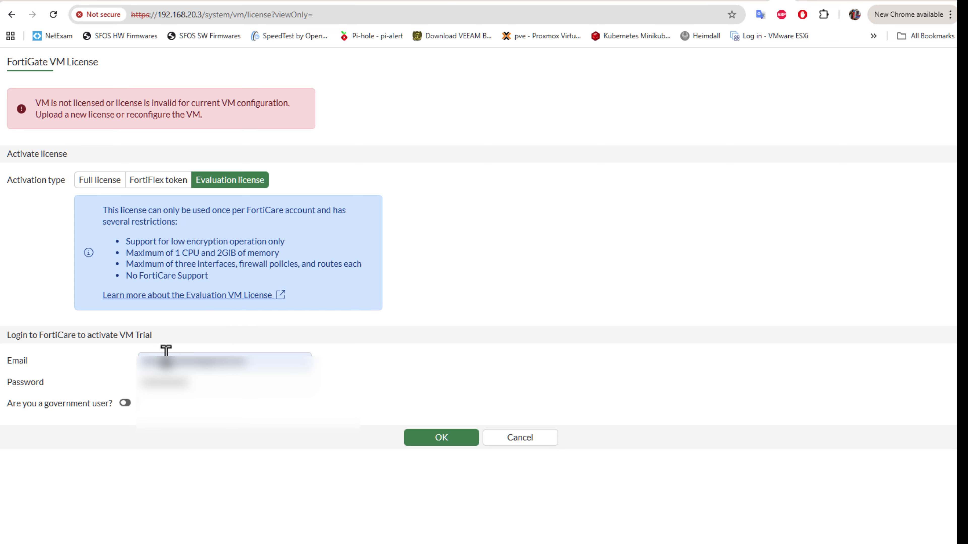
pyautogui.click(425, 443)
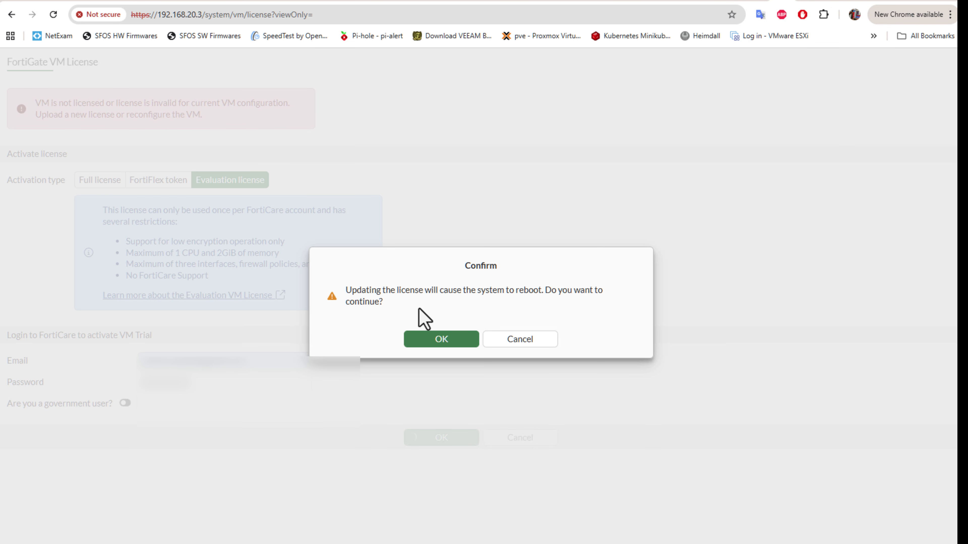
# Step: Accept the reboot warning and watch the VM console until the trial license request times out
pyautogui.click(442, 341)
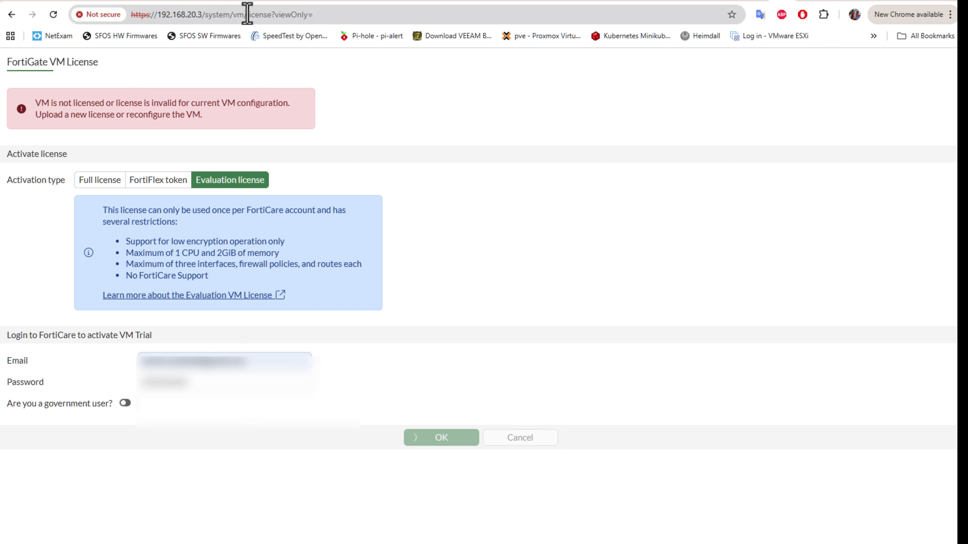
pyautogui.click(241, 1)
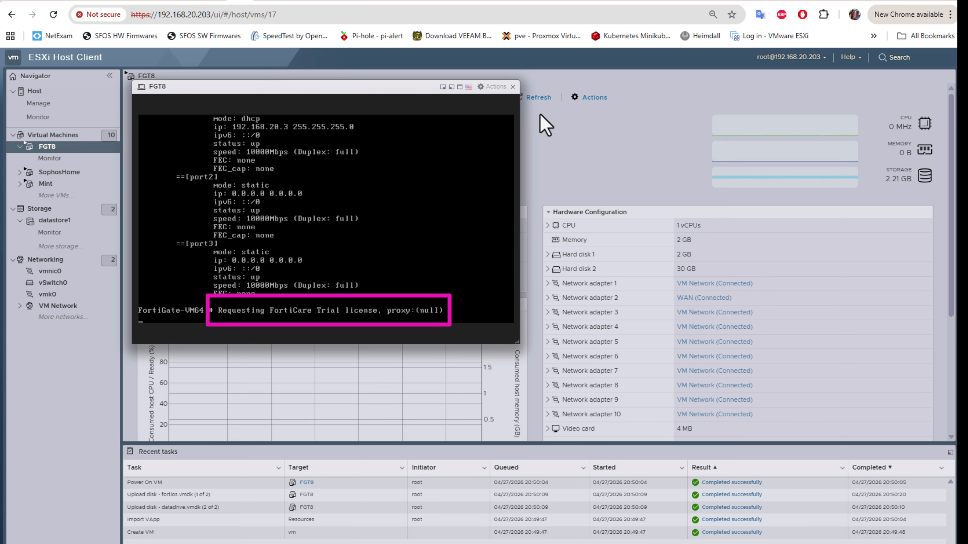
pyautogui.click(784, 1)
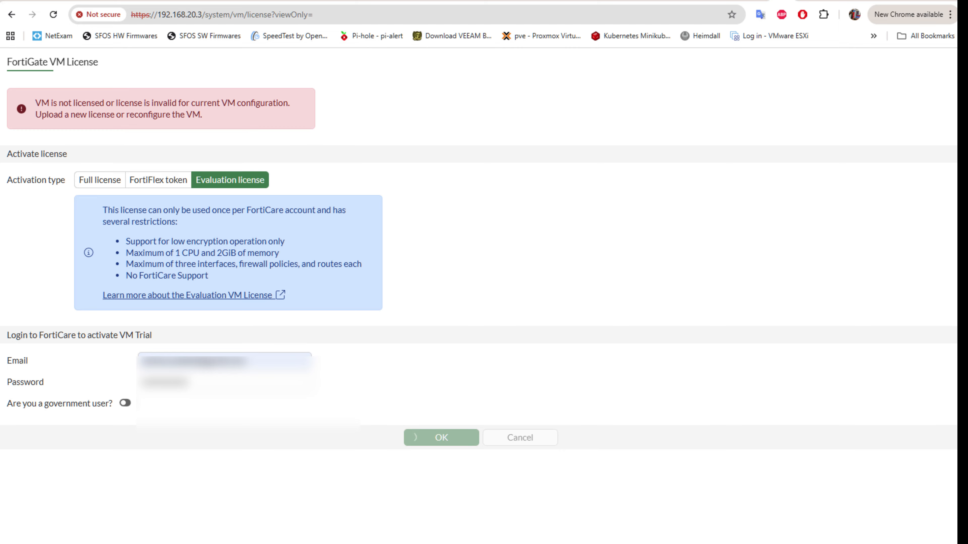
pyautogui.click(240, 0)
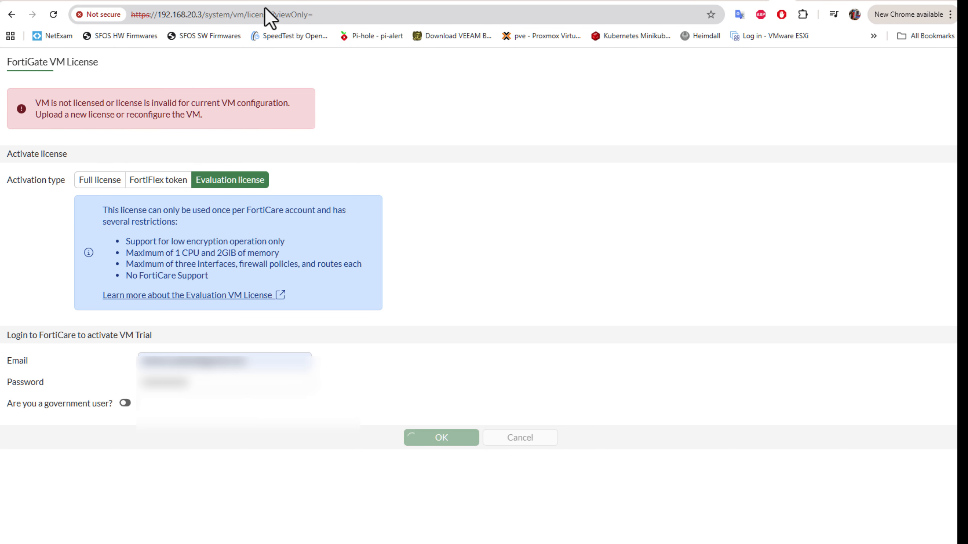
pyautogui.click(244, 4)
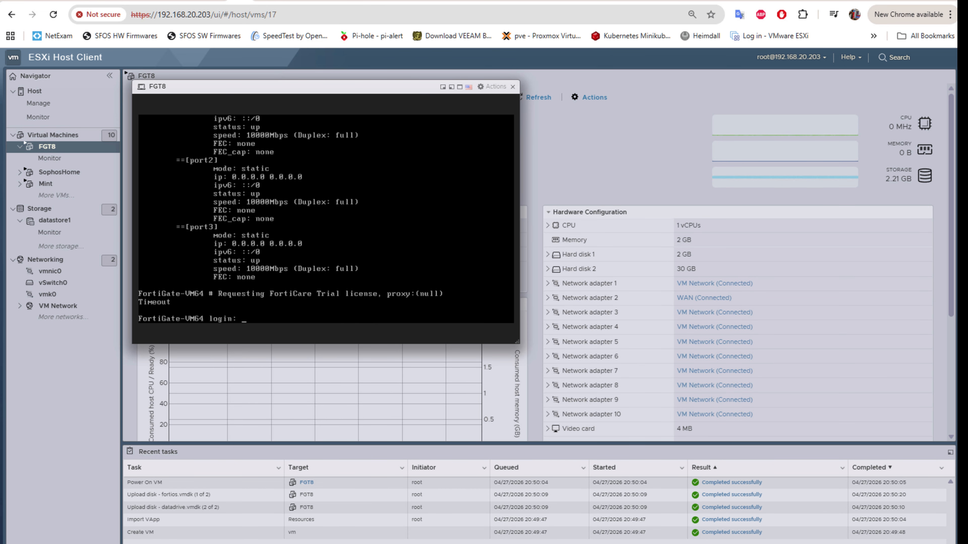
# Step: Log in to the FGT8 console as admin with the administrator password
pyautogui.write('admin')
pyautogui.press('Return')
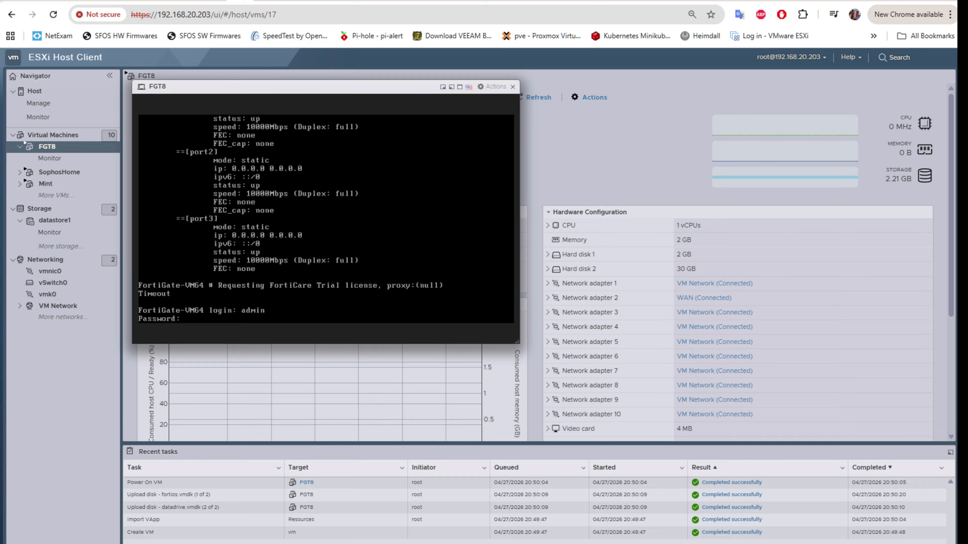
pyautogui.press('Return')
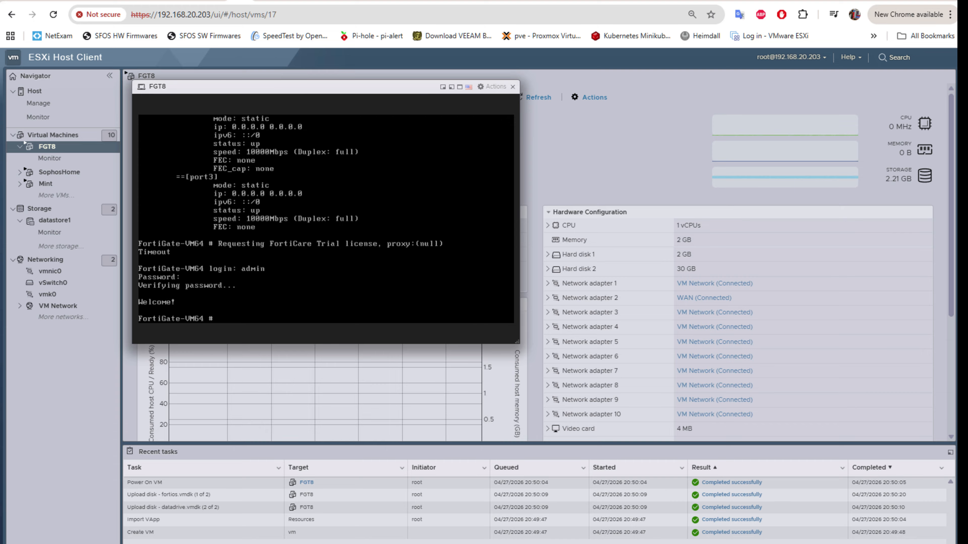
# Step: Enter 'config system interface' to open the interface configuration
pyautogui.write('config system curl forticare failed, 28')
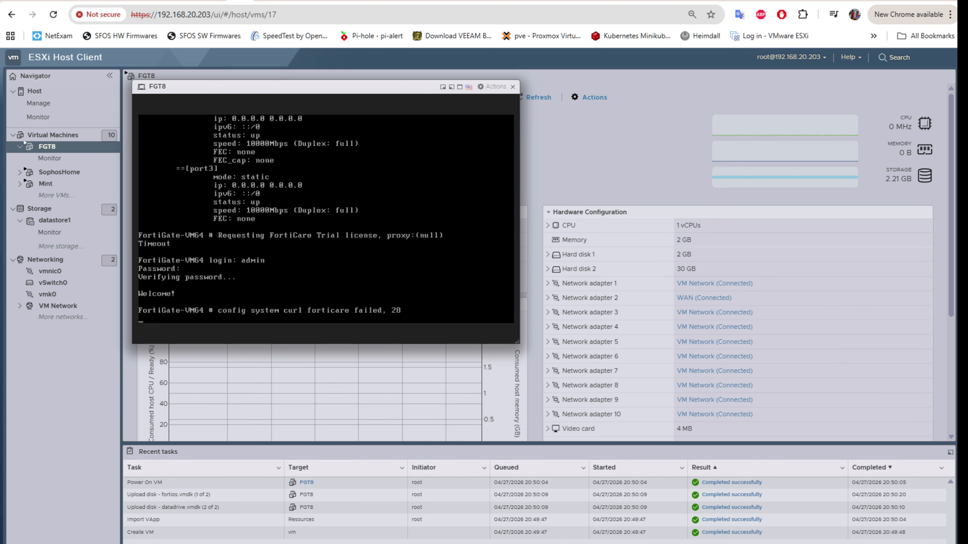
pyautogui.write('in')
pyautogui.write('t')
pyautogui.press('Return')
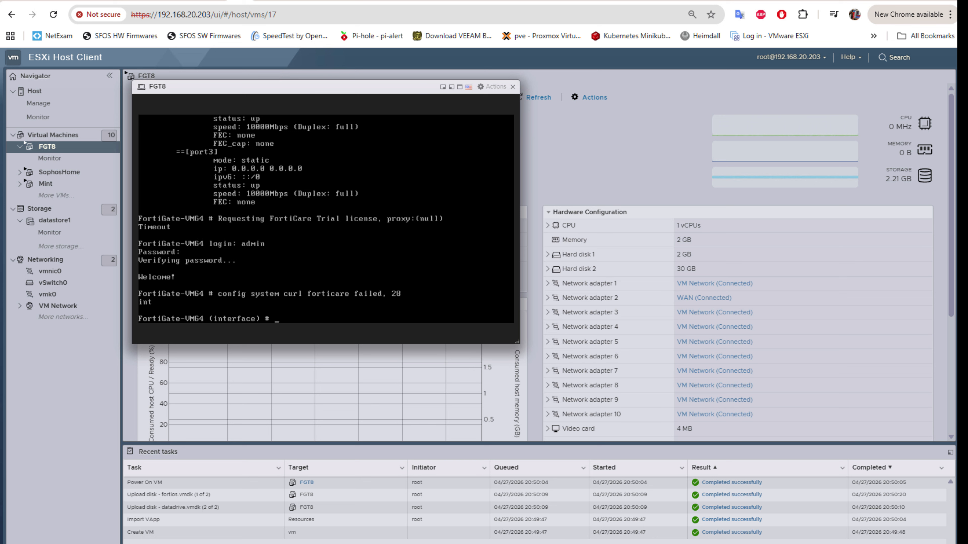
# Step: Set port1's tcp-mss to 1360 and save the interface configuration
pyautogui.write('edit port1')
pyautogui.press('Return')
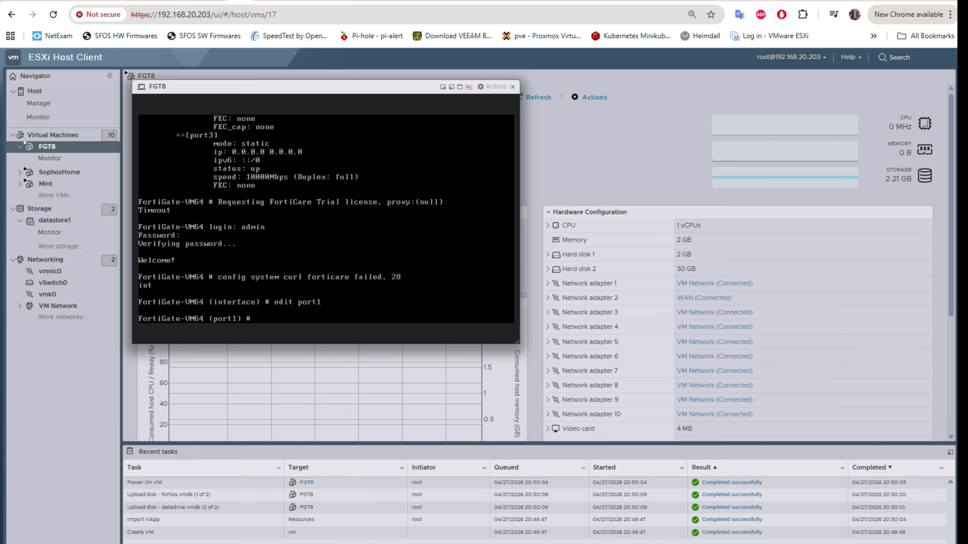
pyautogui.write('set tcp-mss 1360')
pyautogui.press('Return')
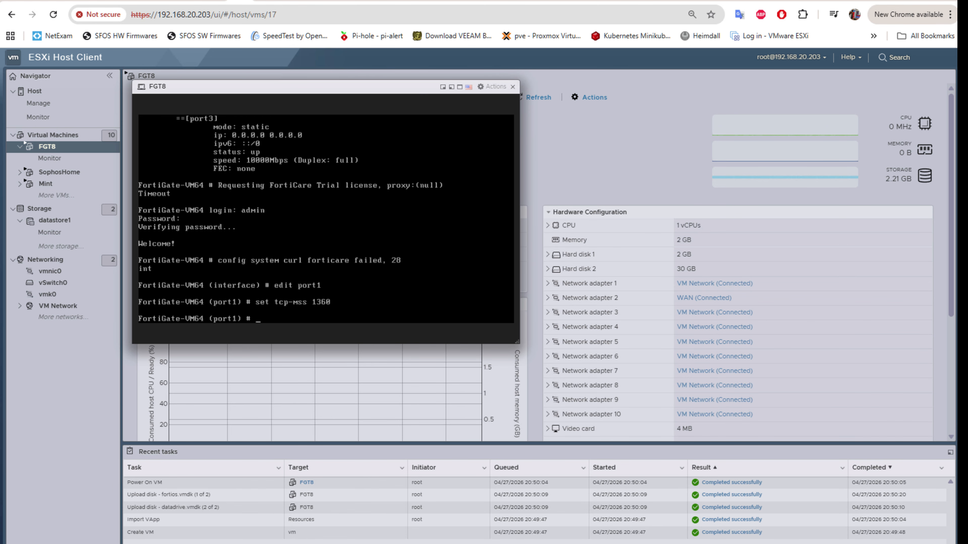
pyautogui.write('next')
pyautogui.press('Return')
pyautogui.write('end')
pyautogui.press('Return')
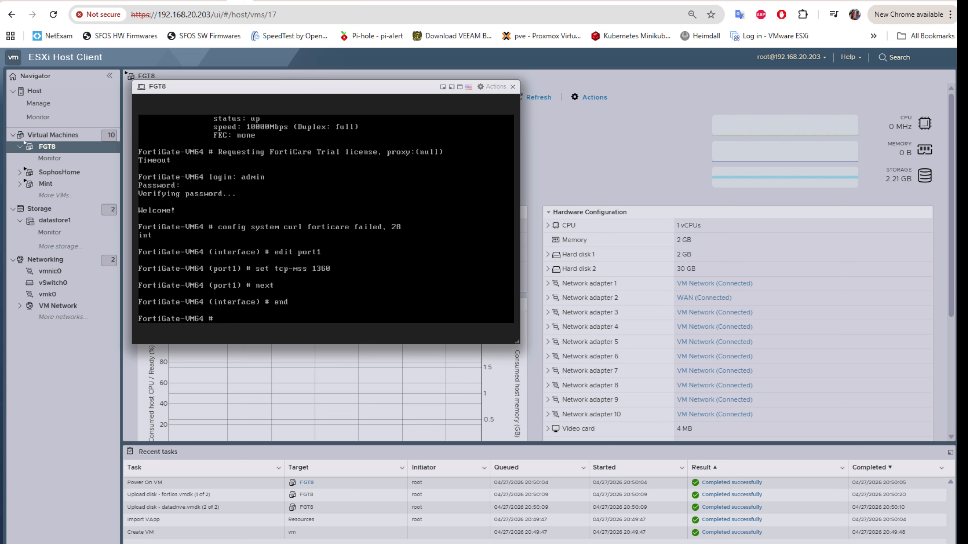
# Step: Reopen port1 and run show to verify tcp-mss 1360, then exit
pyautogui.write('config system interface')
pyautogui.press('Return')
pyautogui.write('e')
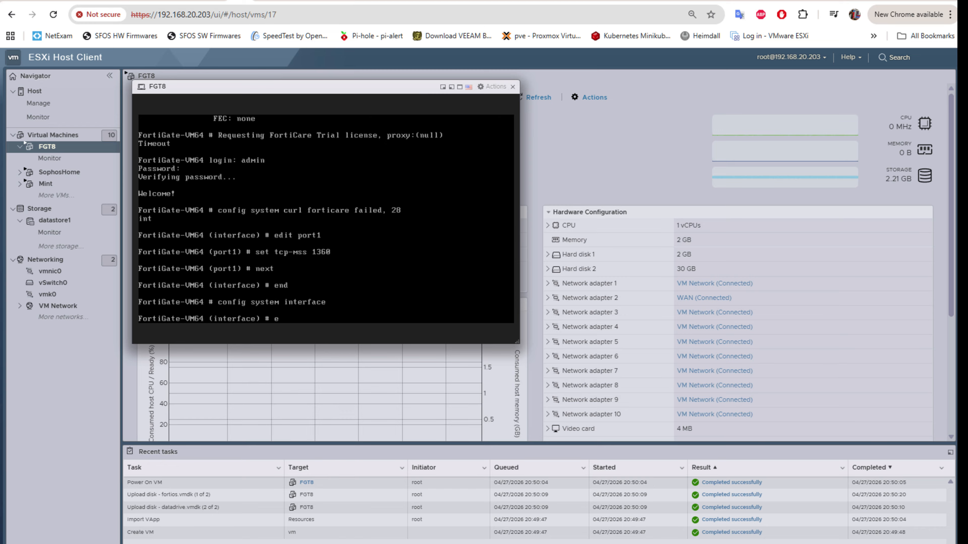
pyautogui.write('dit port1')
pyautogui.press('Return')
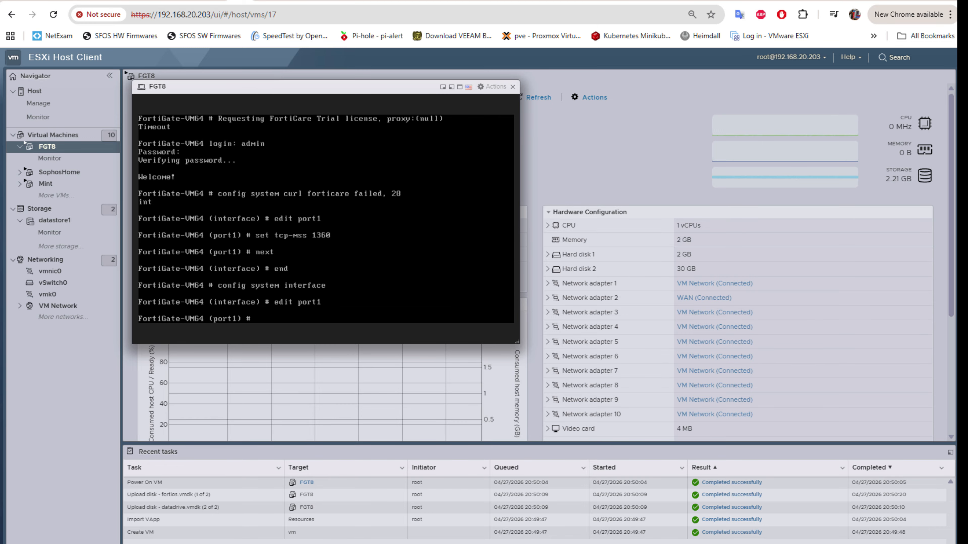
pyautogui.write('show')
pyautogui.press('Return')
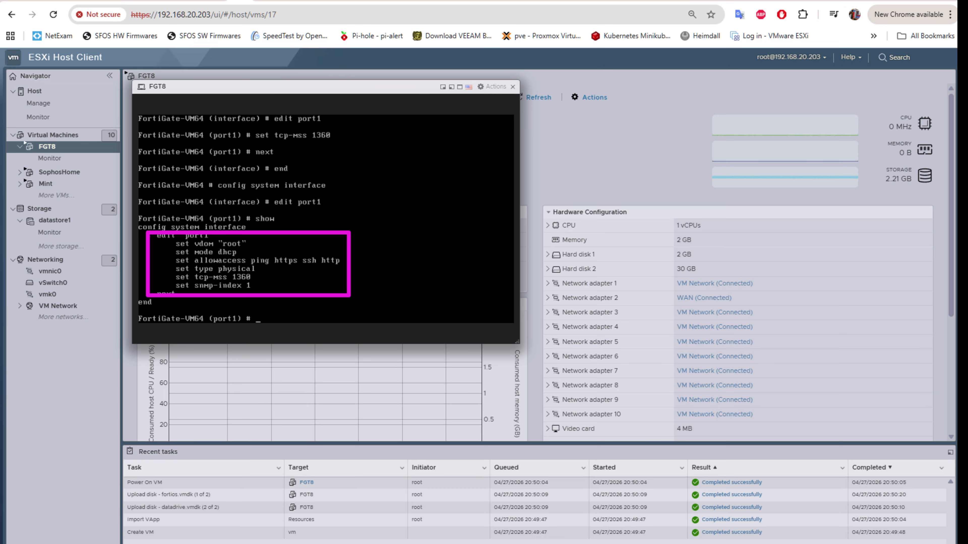
pyautogui.press('Return')
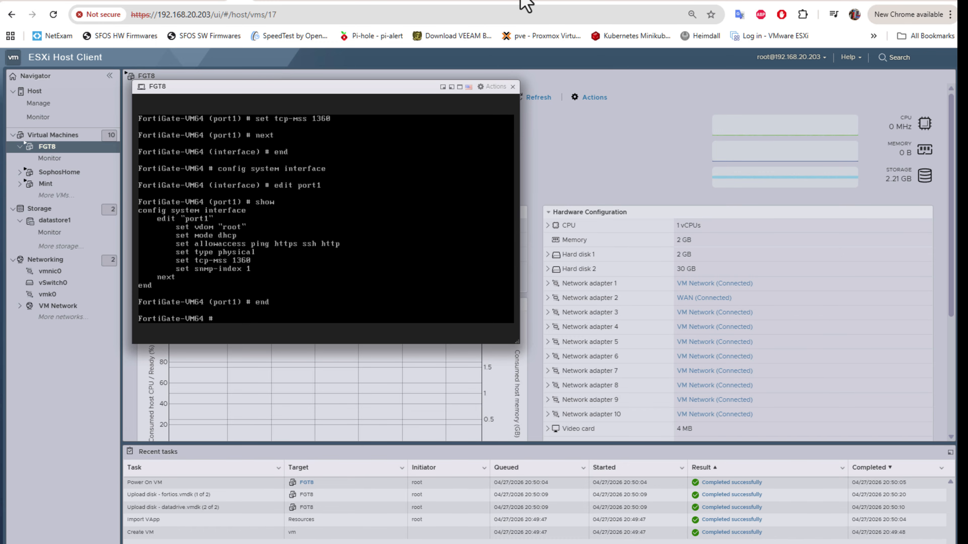
pyautogui.click(525, 5)
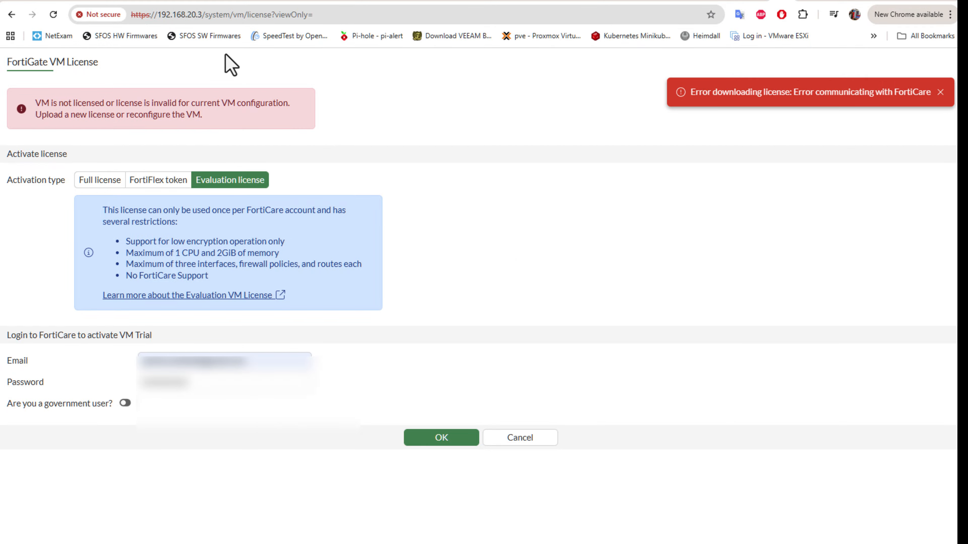
pyautogui.click(202, 16)
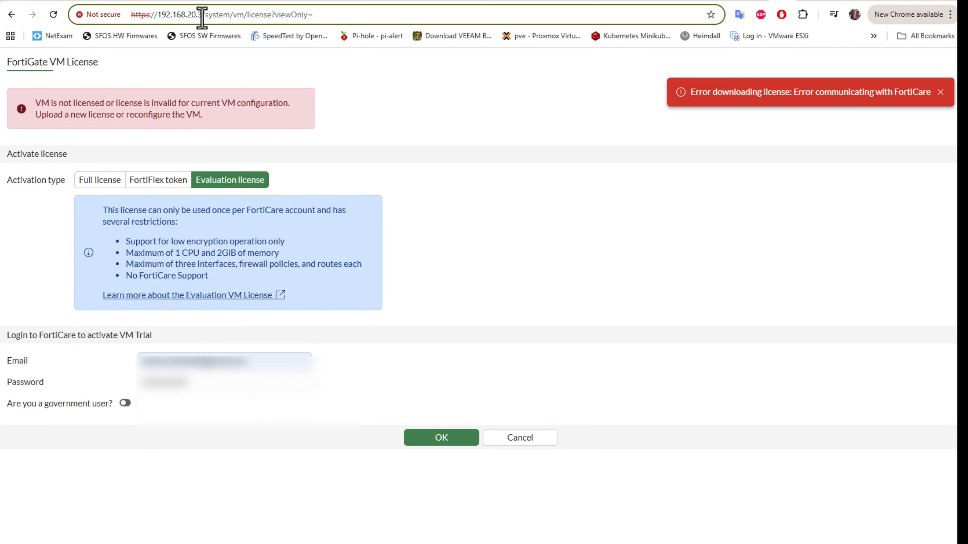
pyautogui.moveTo(202, 16); pyautogui.dragTo(508, 53)
pyautogui.press('BackSpace')
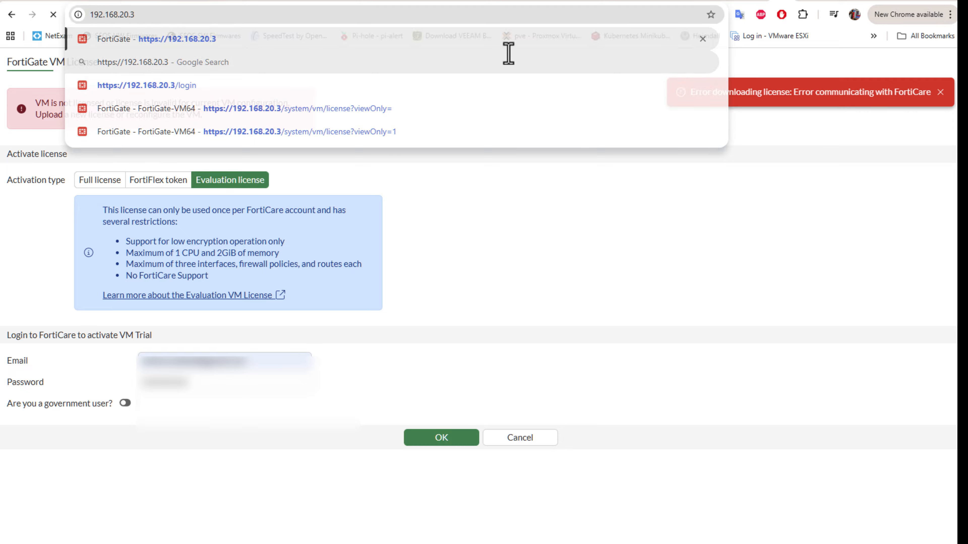
pyautogui.press('Return')
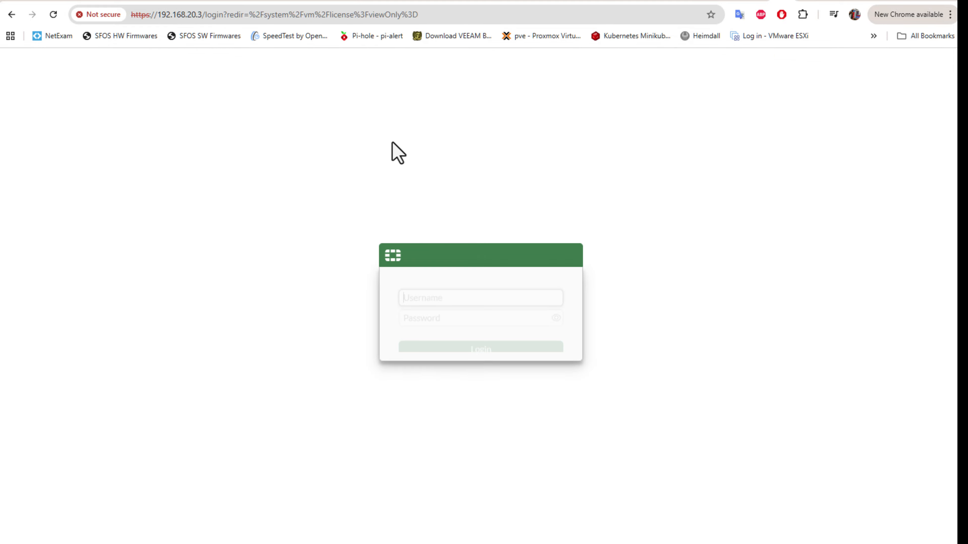
# Step: Sign in to the FortiGate web GUI as admin with its password
pyautogui.write('admin')
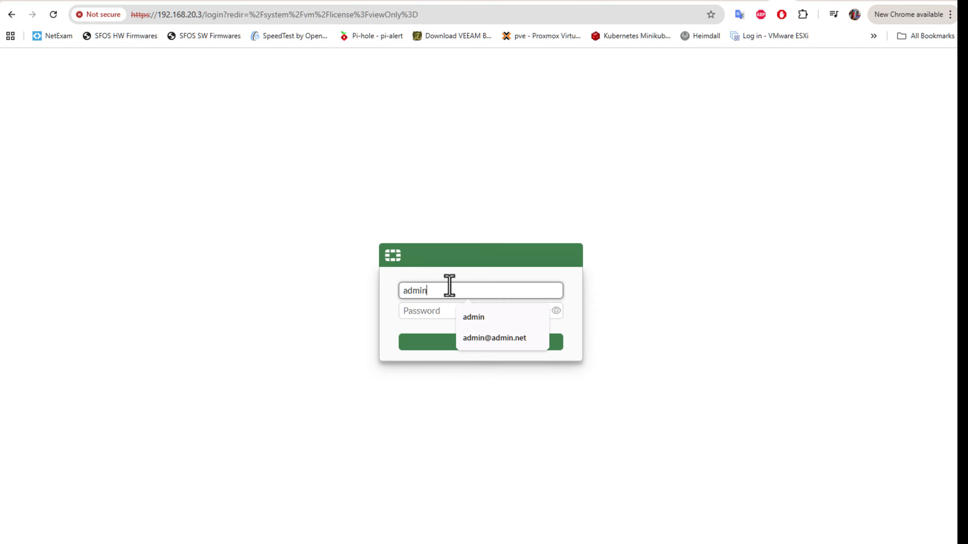
pyautogui.press('Tab')
pyautogui.write('*****')
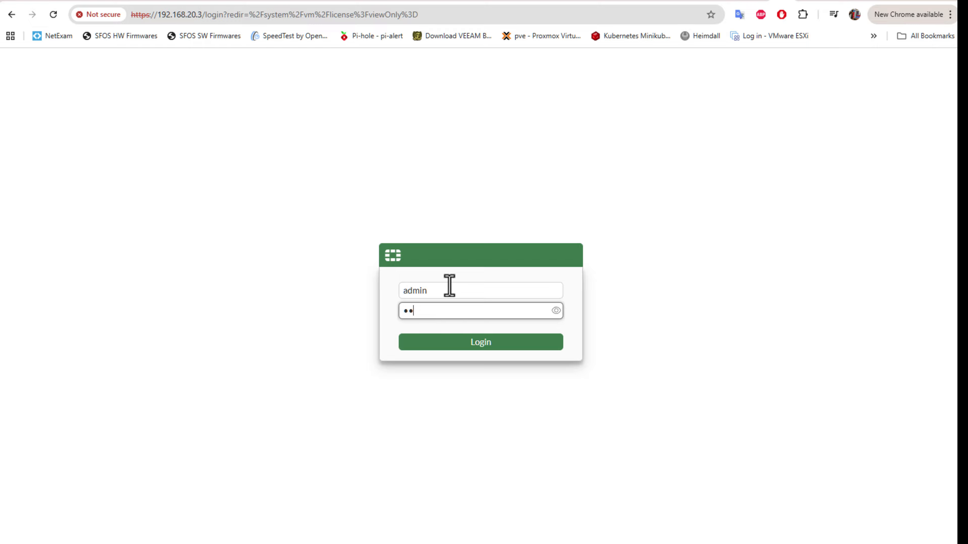
pyautogui.write('*******')
pyautogui.click(469, 344)
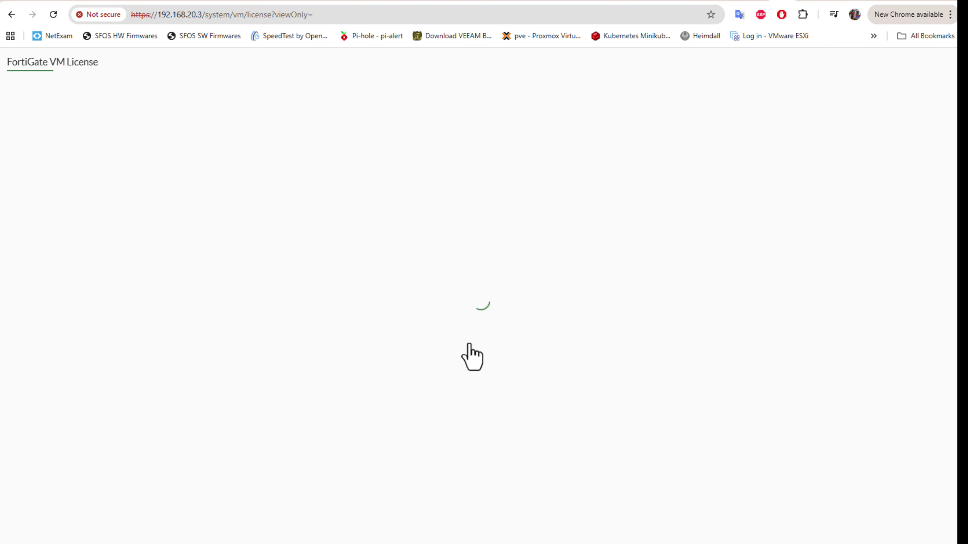
# Step: Choose Evaluation license and fill in the FortiCare account email and password
pyautogui.click(218, 184)
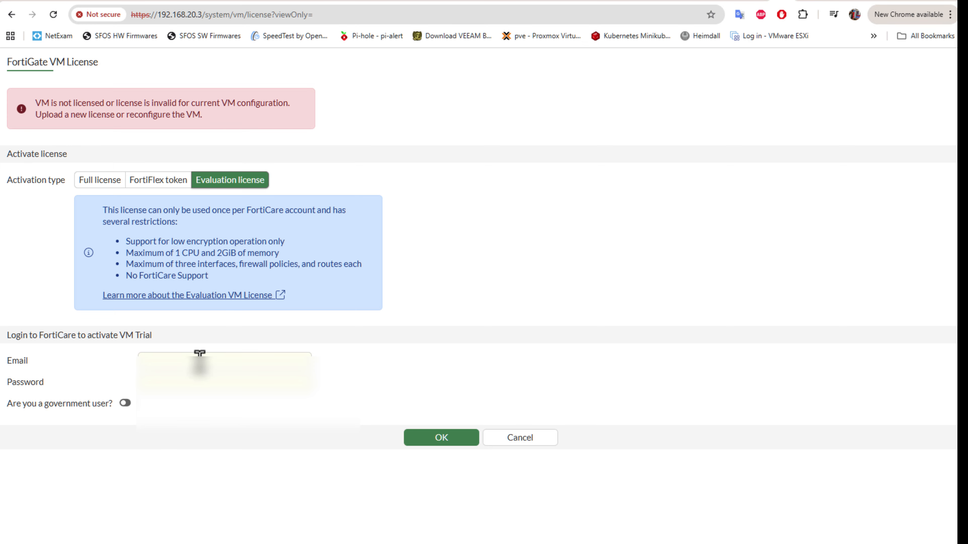
pyautogui.click(200, 364)
pyautogui.click(244, 396)
pyautogui.click(211, 384)
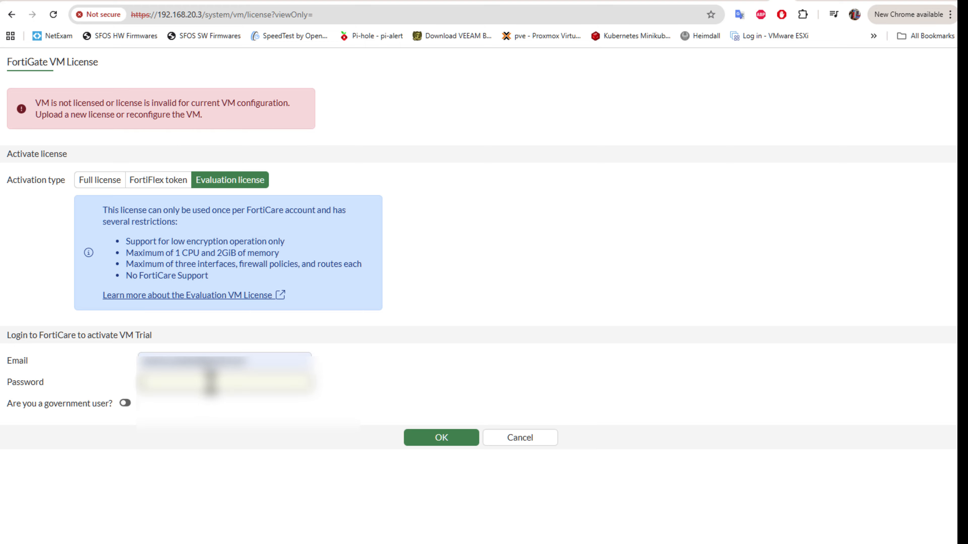
pyautogui.write('••••••••••••')
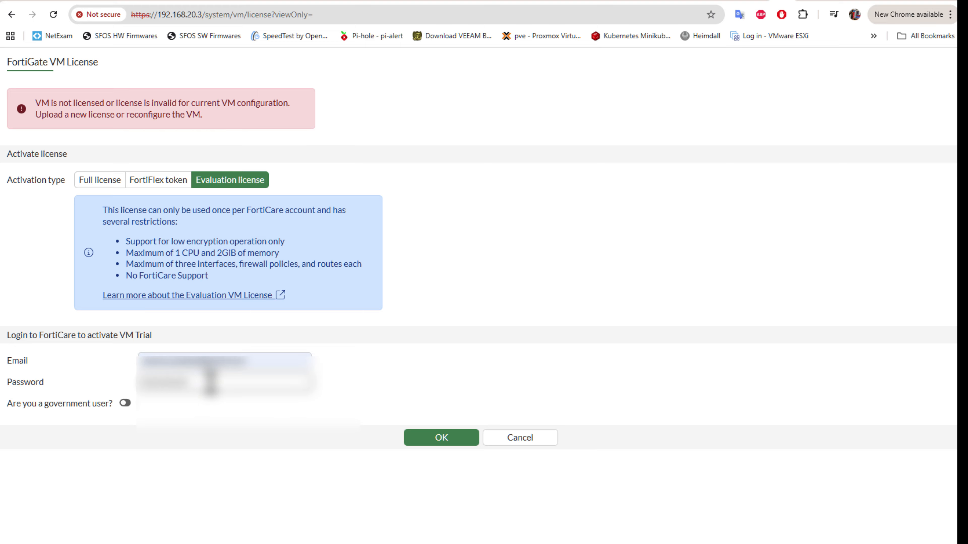
# Step: Submit the evaluation license, confirm the reboot, dismiss the success notice, and watch the console restart
pyautogui.click(442, 439)
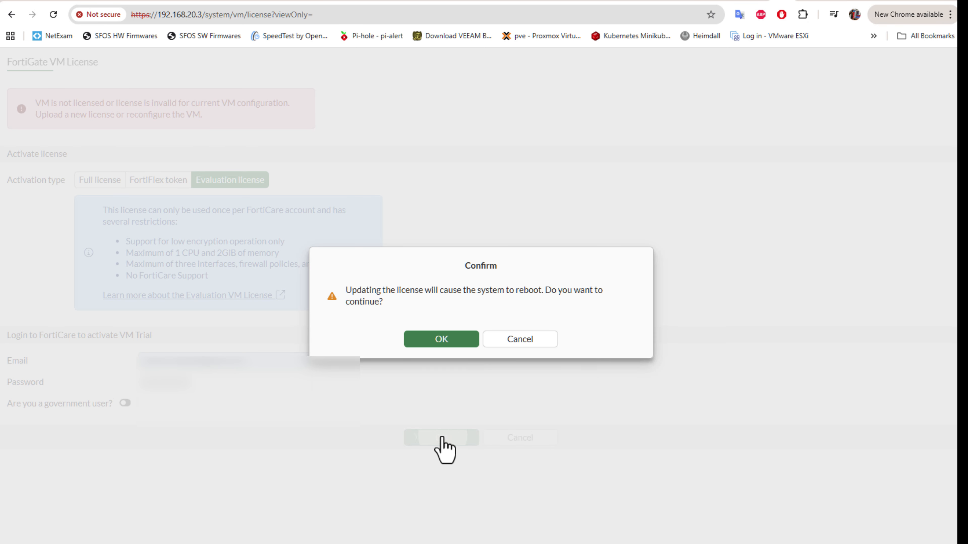
pyautogui.click(435, 343)
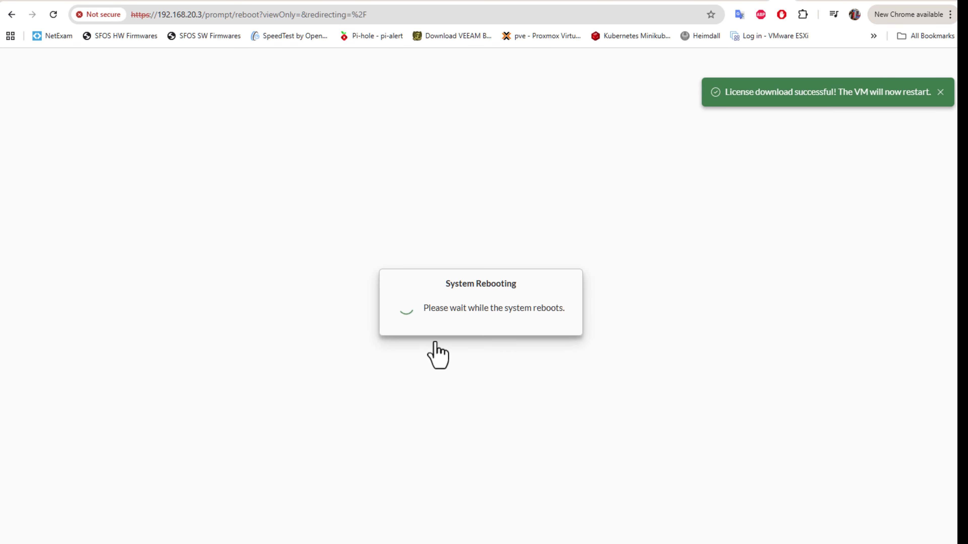
pyautogui.click(729, 107)
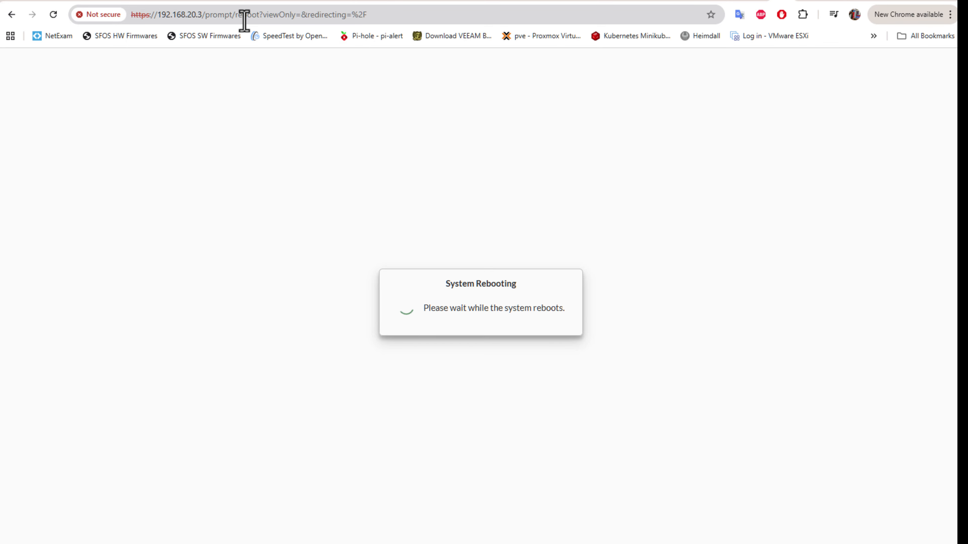
pyautogui.click(244, 5)
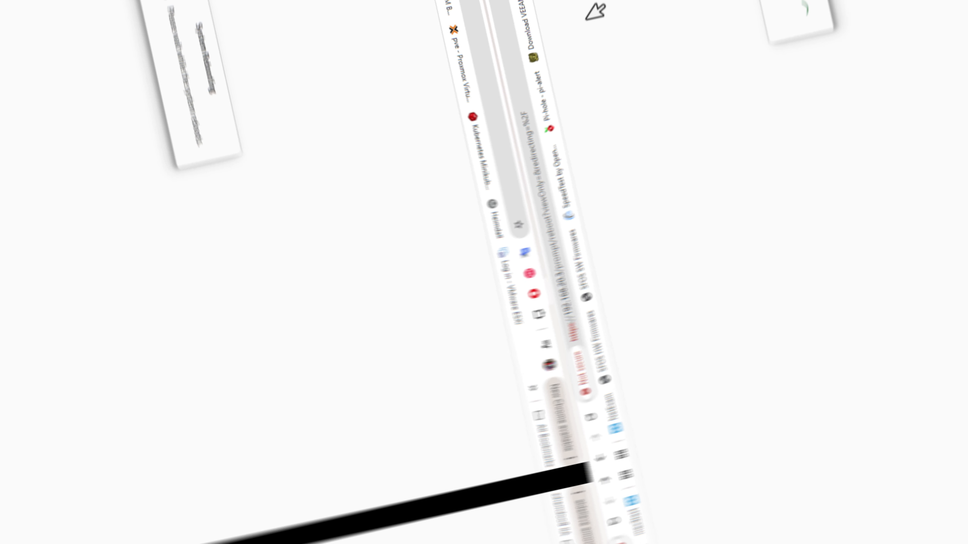
pyautogui.moveTo(205, 15); pyautogui.dragTo(628, 44)
pyautogui.press('BackSpace')
pyautogui.press('Return')
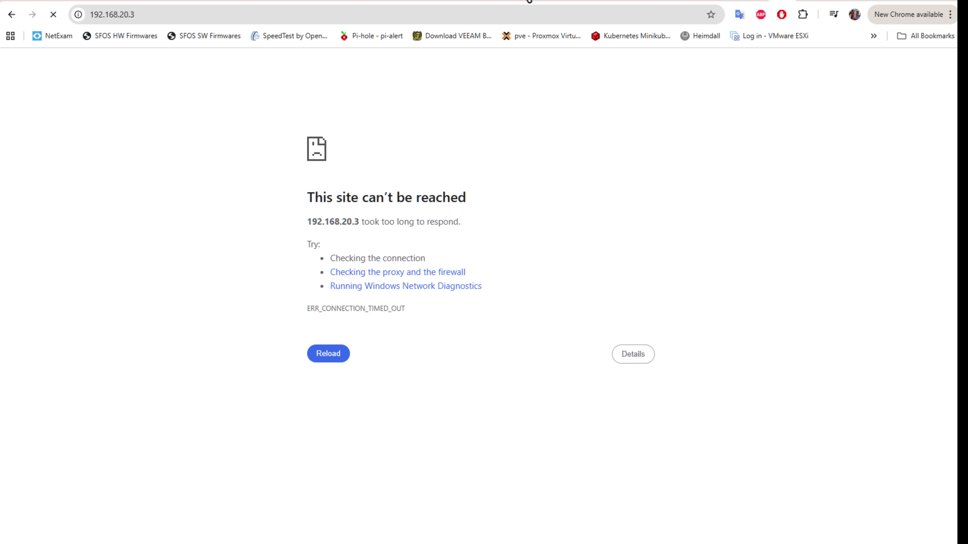
pyautogui.click(330, 360)
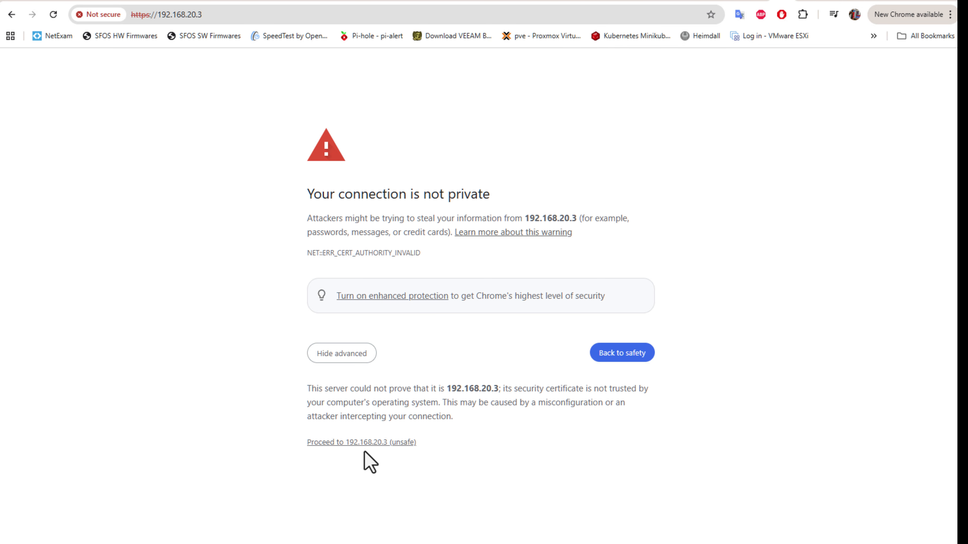
pyautogui.click(359, 442)
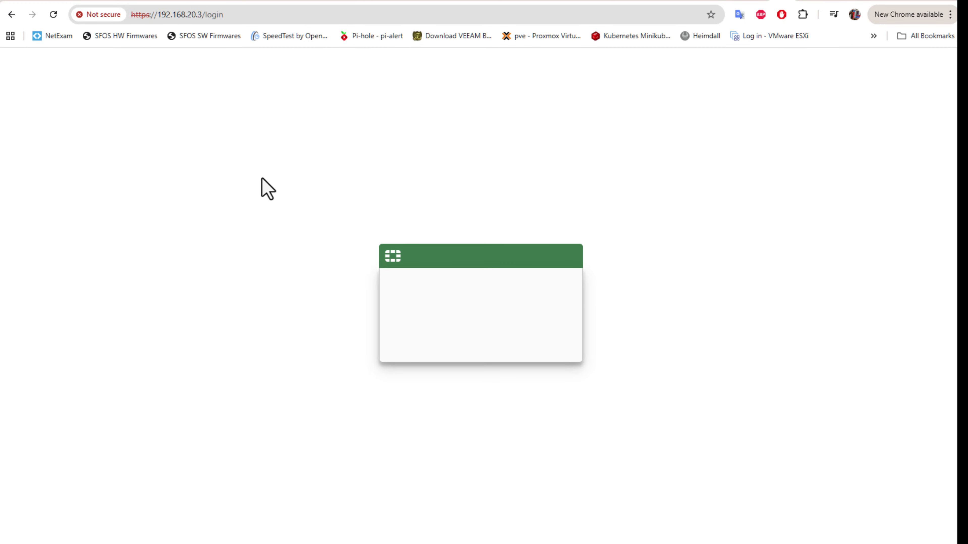
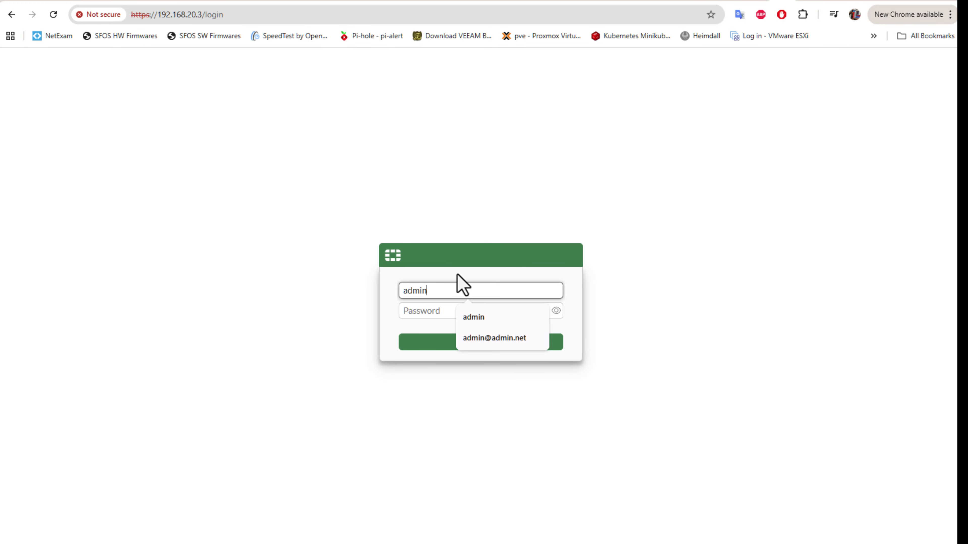
# Step: Enter admin and the administrator password on the login page
pyautogui.press('Tab')
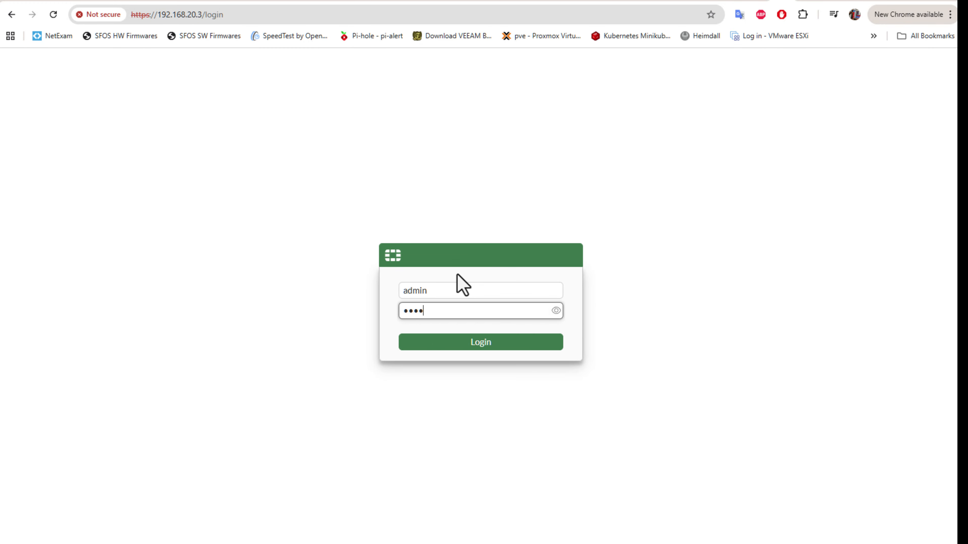
# Step: Log in, postpone FortiConverter migration, and acknowledge enabling automatic v8.0 patch upgrades
pyautogui.click(461, 345)
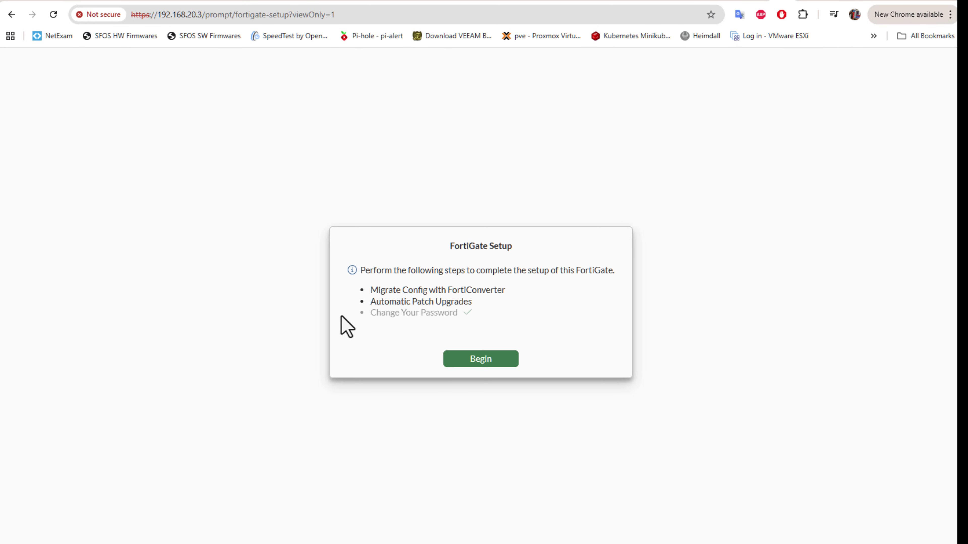
pyautogui.click(481, 360)
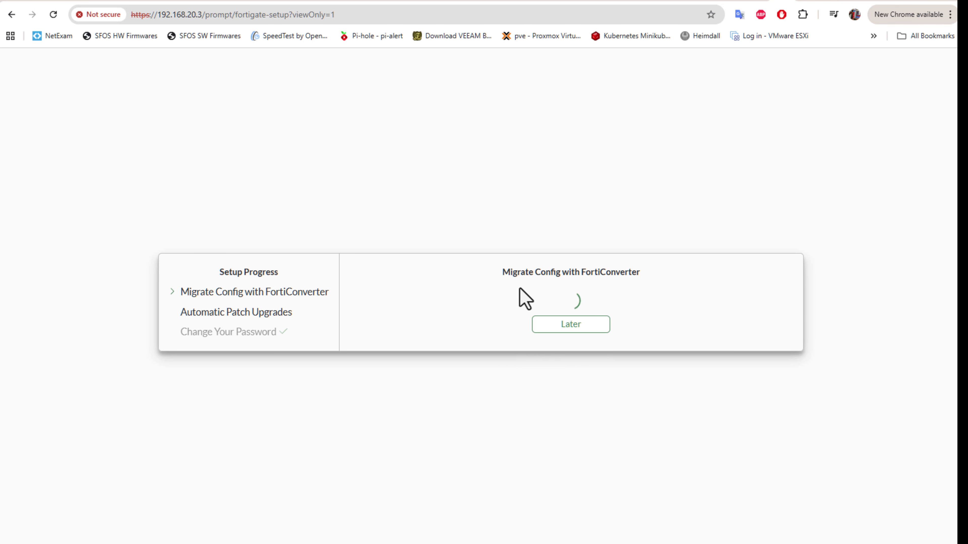
pyautogui.click(566, 325)
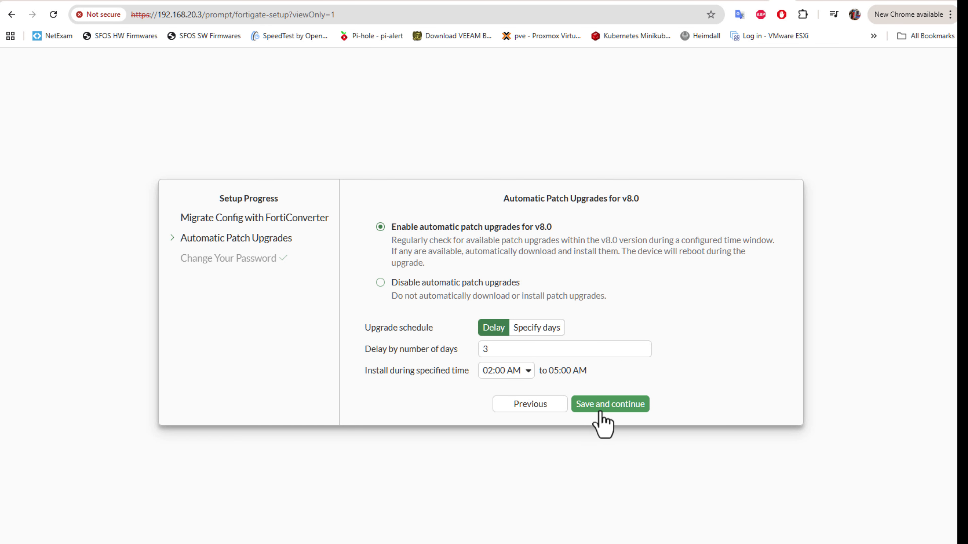
pyautogui.click(606, 407)
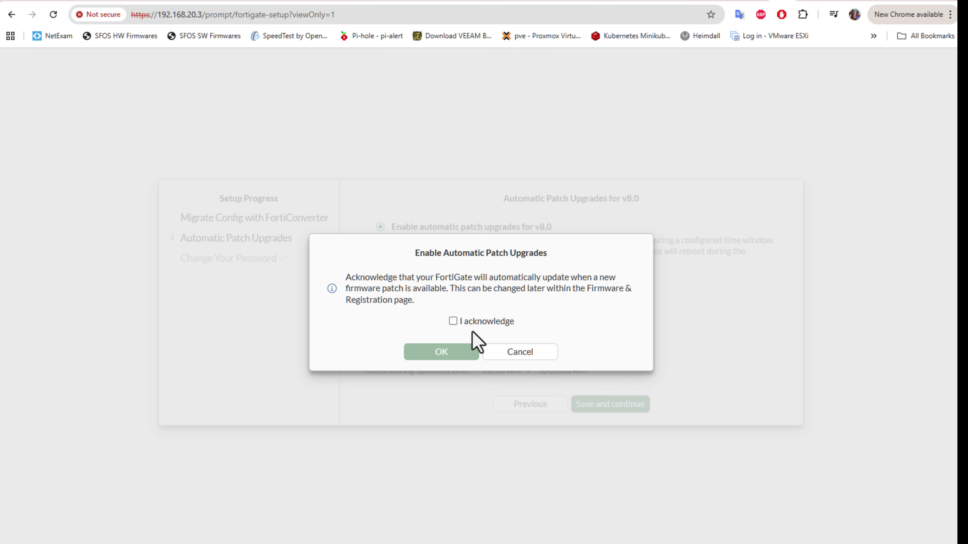
pyautogui.click(453, 322)
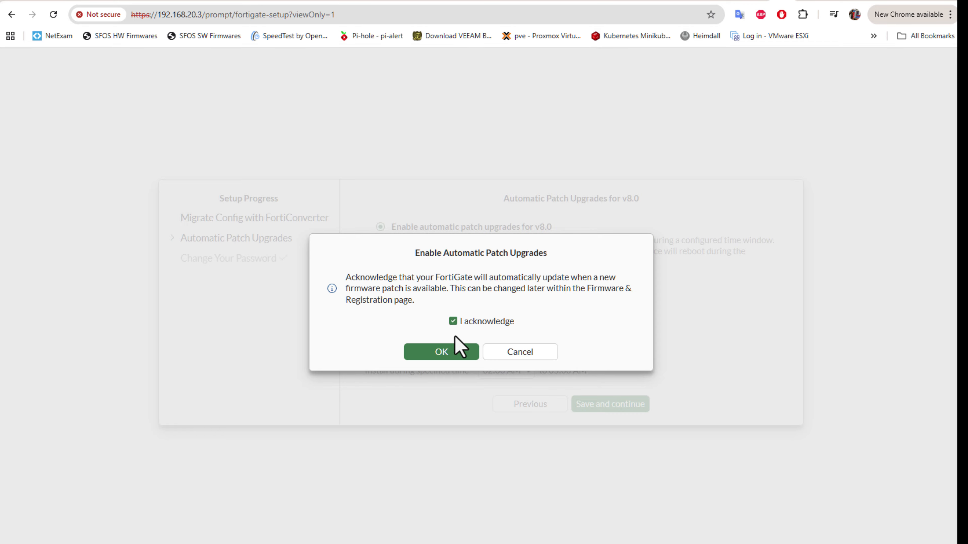
pyautogui.click(452, 352)
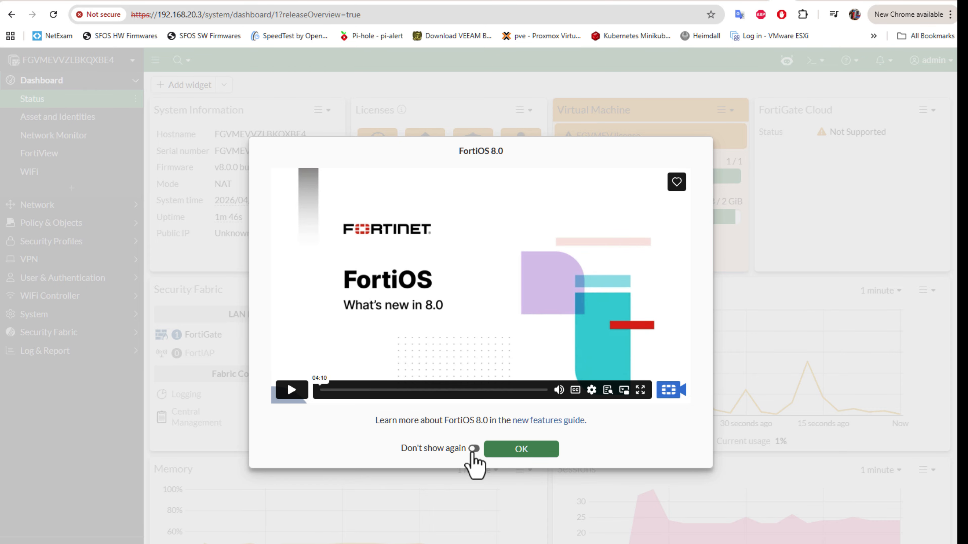
# Step: Close the FortiOS 8.0 highlights with Don't show again and zoom the browser out
pyautogui.click(473, 449)
pyautogui.click(523, 450)
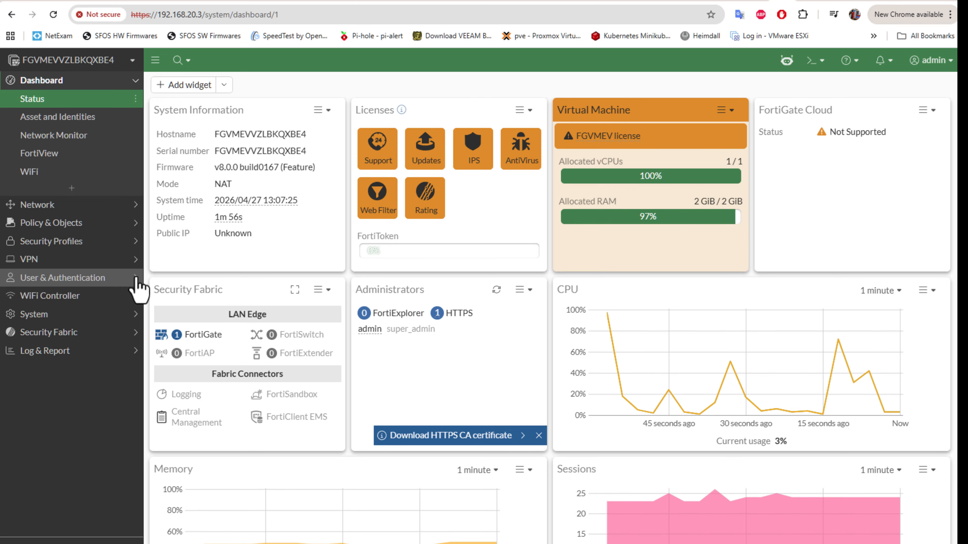
pyautogui.hotkey('ctrl', '-')
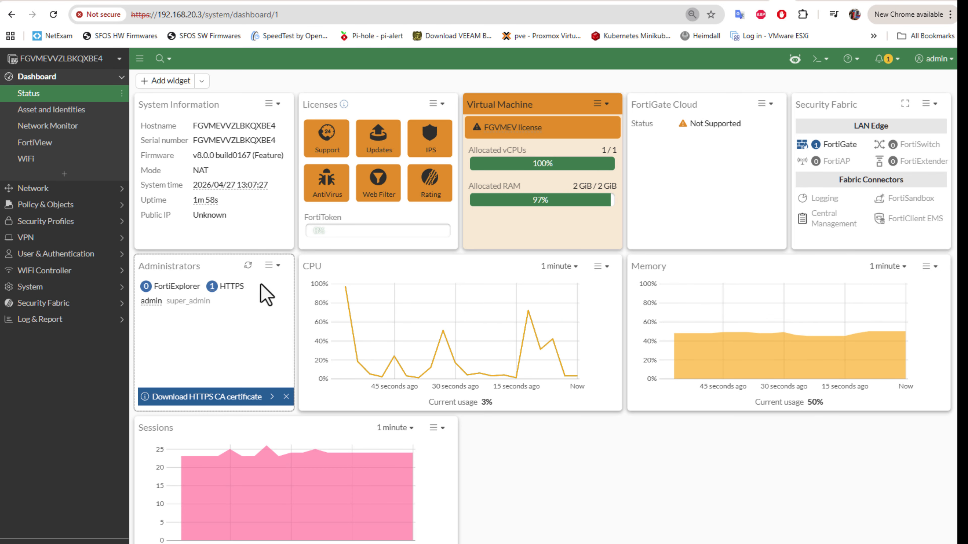